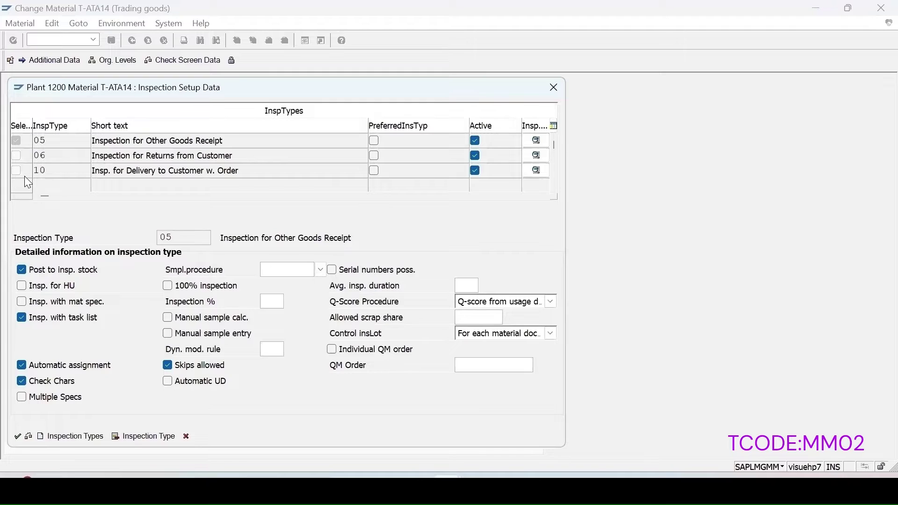
- Look up inspection type 10 in the list of available inspection types, review the other entries and close the list
{"action": "left_click", "coordinate": [11, 170]}
{"action": "left_click", "coordinate": [54, 170]}
{"action": "left_click", "coordinate": [96, 171]}
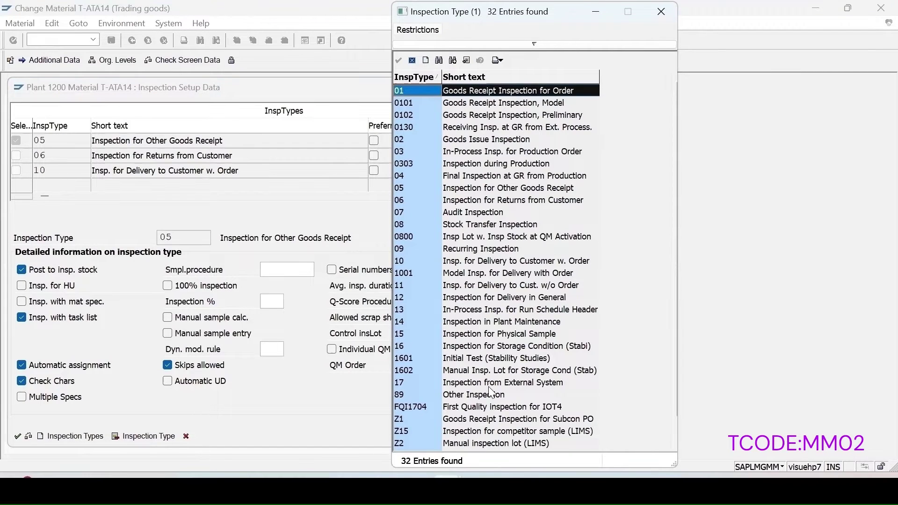
{"action": "left_click", "coordinate": [421, 261]}
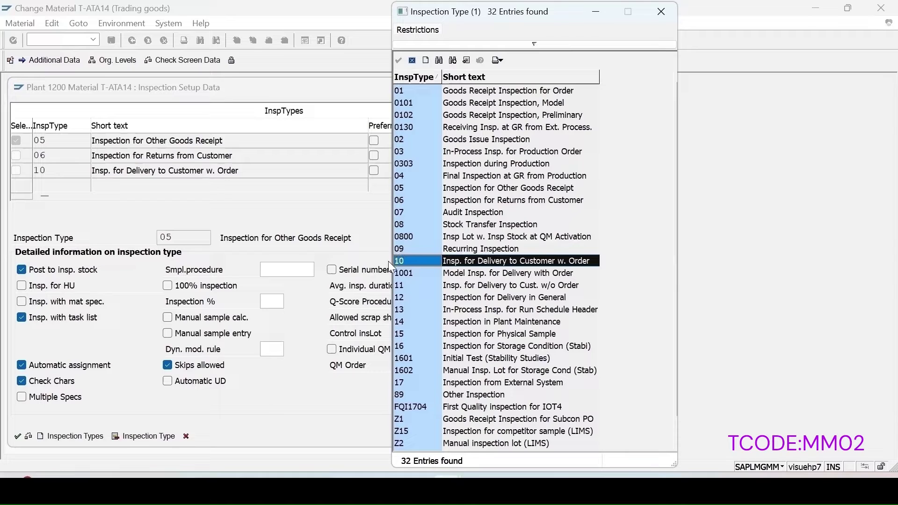
{"action": "scroll", "coordinate": [400, 382], "scroll_direction": "down", "scroll_amount": 1}
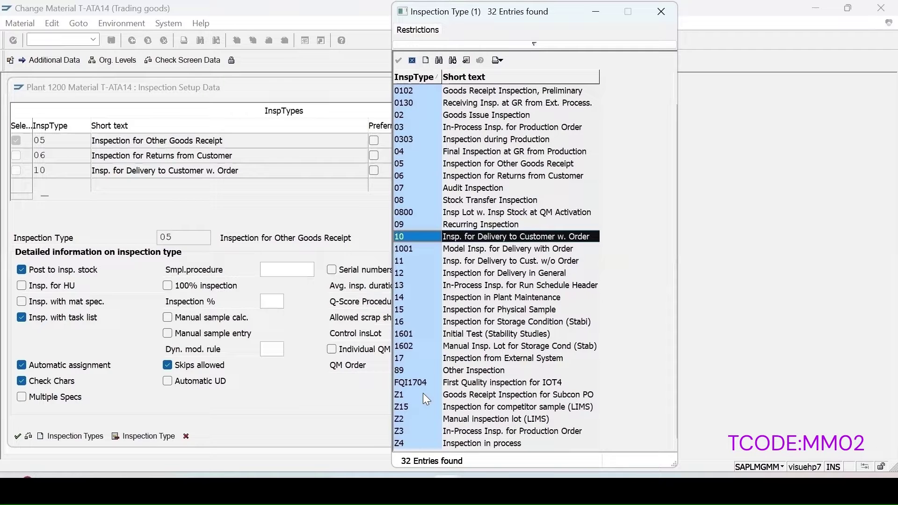
{"action": "scroll", "coordinate": [461, 327], "scroll_direction": "up", "scroll_amount": 1}
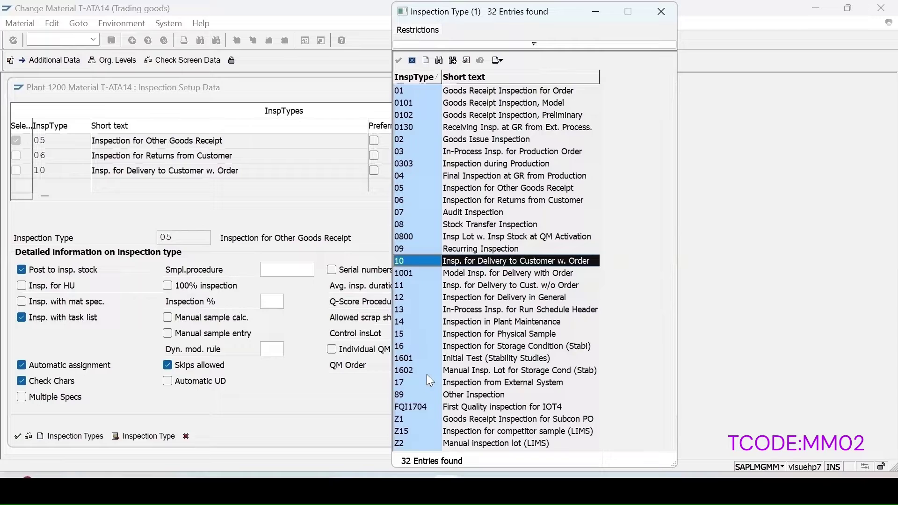
{"action": "scroll", "coordinate": [431, 411], "scroll_direction": "down", "scroll_amount": 1}
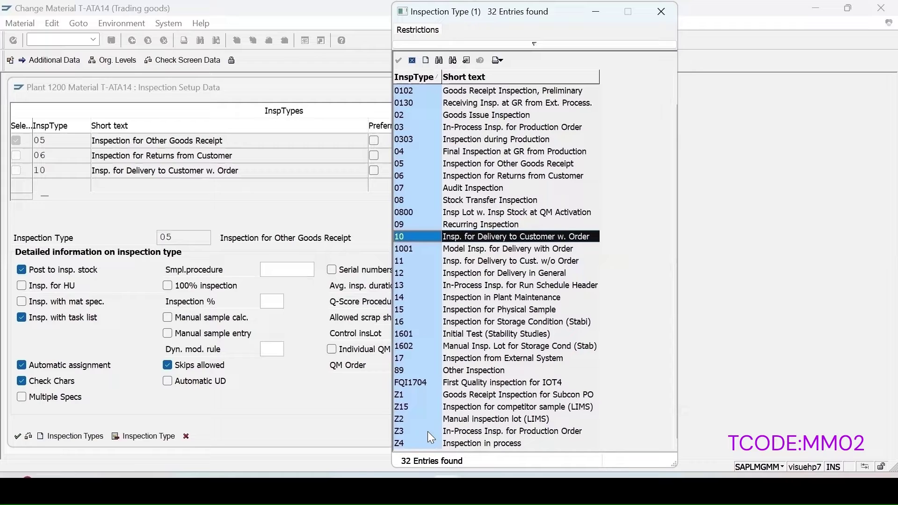
{"action": "left_click", "coordinate": [412, 60]}
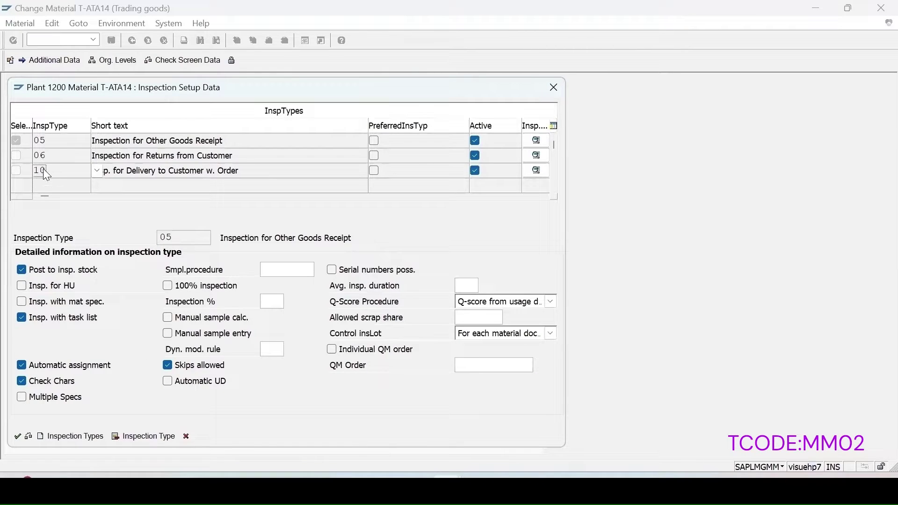
- Display the detailed settings of inspection type 10 and compare them with those of inspection type 05
{"action": "left_click", "coordinate": [148, 172]}
{"action": "double_click", "coordinate": [148, 171]}
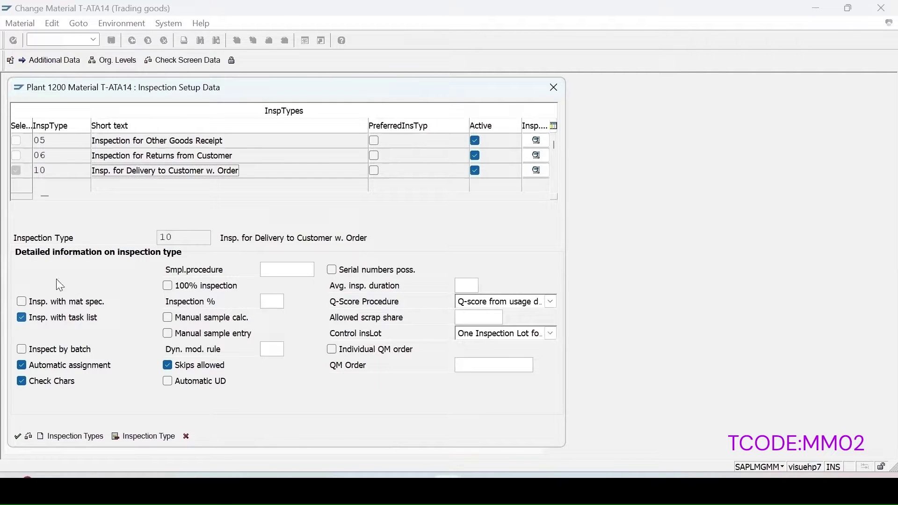
{"action": "double_click", "coordinate": [55, 140]}
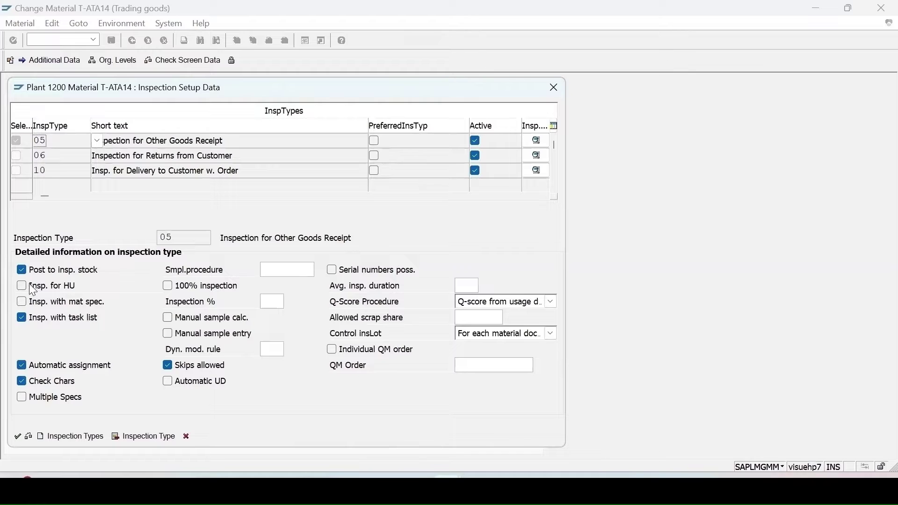
{"action": "left_click", "coordinate": [47, 170]}
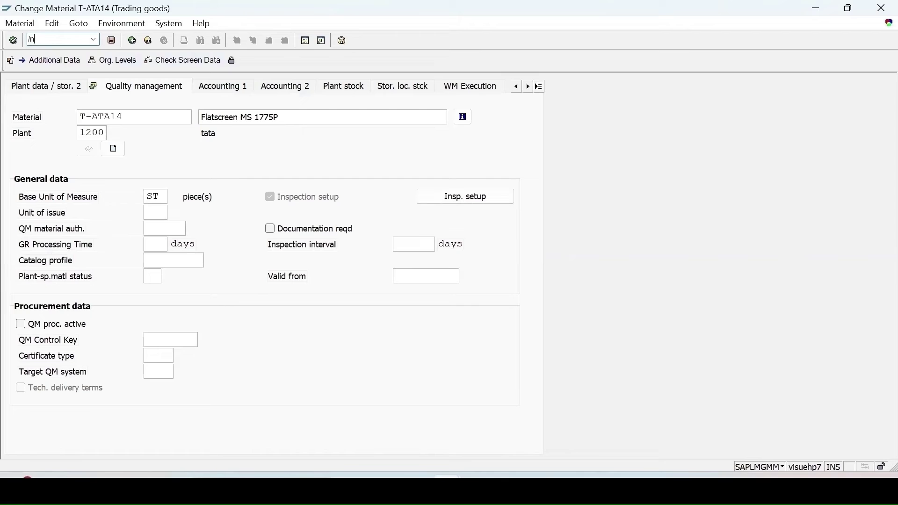
- Go to the List of Sales Orders transaction VA05 and check the transaction code in the session details
{"action": "type", "text": "va05"}
{"action": "key", "text": "Return"}
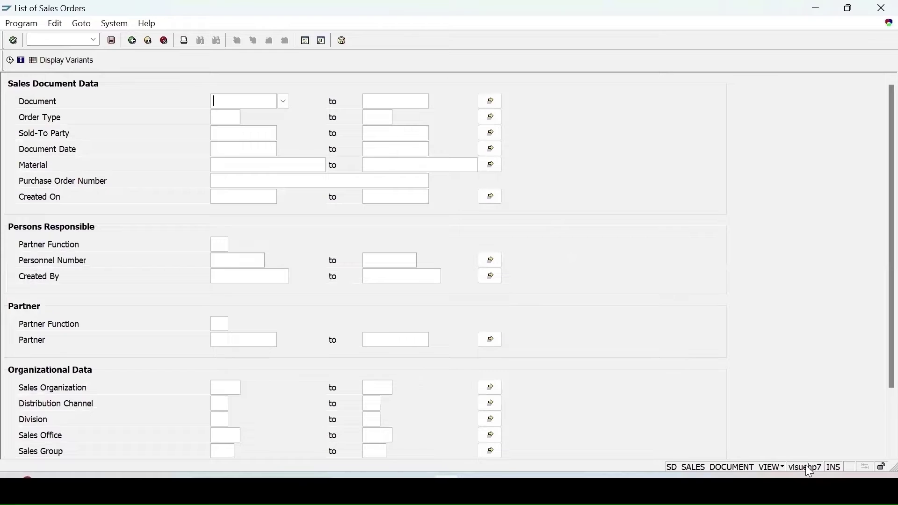
{"action": "left_click", "coordinate": [782, 467]}
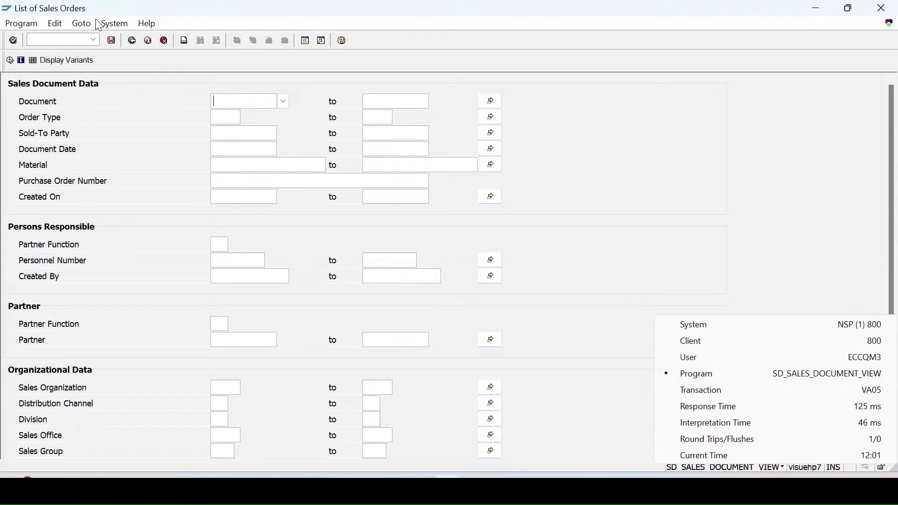
{"action": "left_click", "coordinate": [683, 224]}
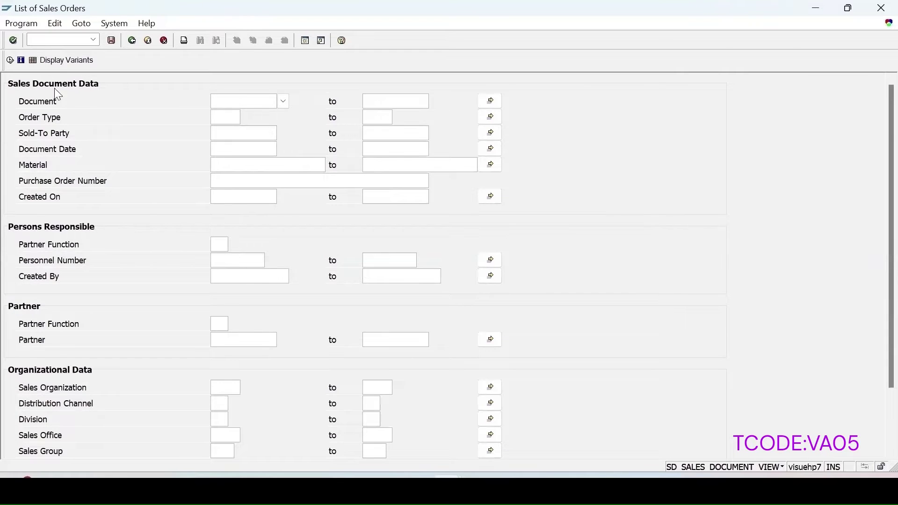
- Restrict the sales order selection to order type OR and run the list
{"action": "key", "text": "F4"}
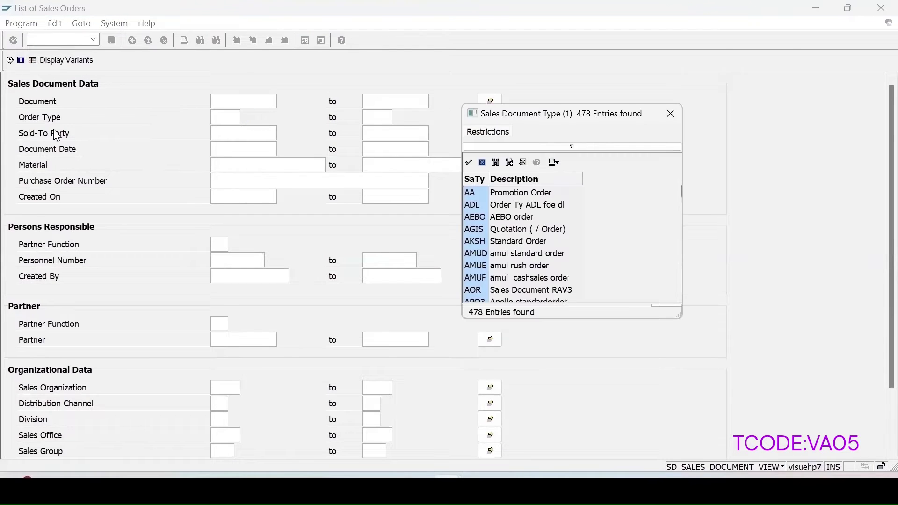
{"action": "scroll", "coordinate": [531, 238], "scroll_direction": "down", "scroll_amount": 6}
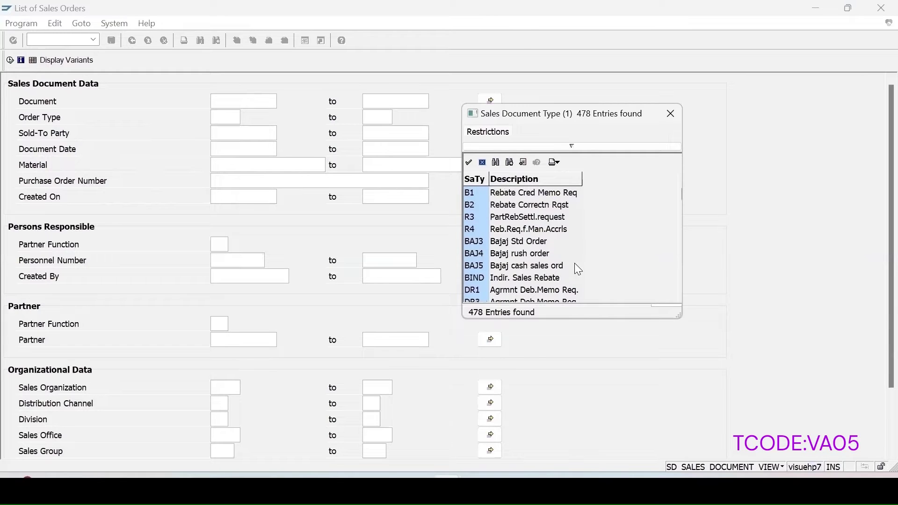
{"action": "scroll", "coordinate": [589, 269], "scroll_direction": "down", "scroll_amount": 1}
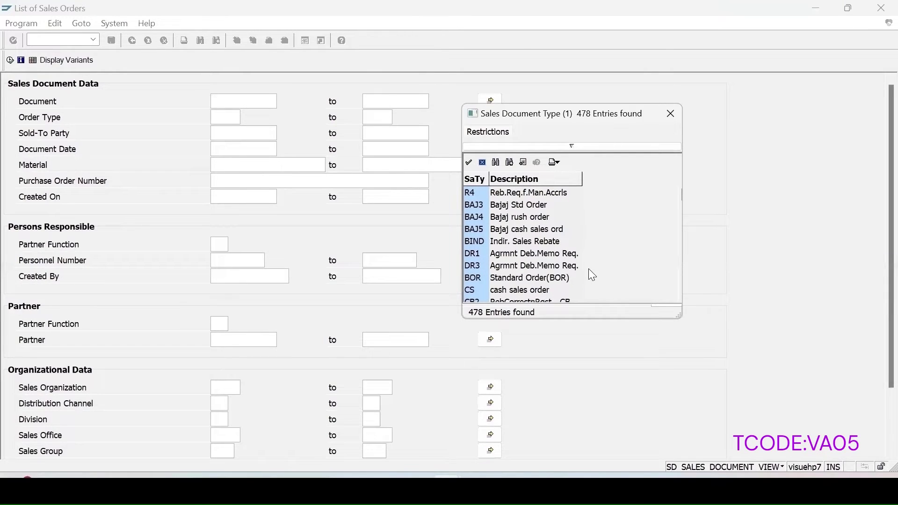
{"action": "scroll", "coordinate": [589, 271], "scroll_direction": "down", "scroll_amount": 3}
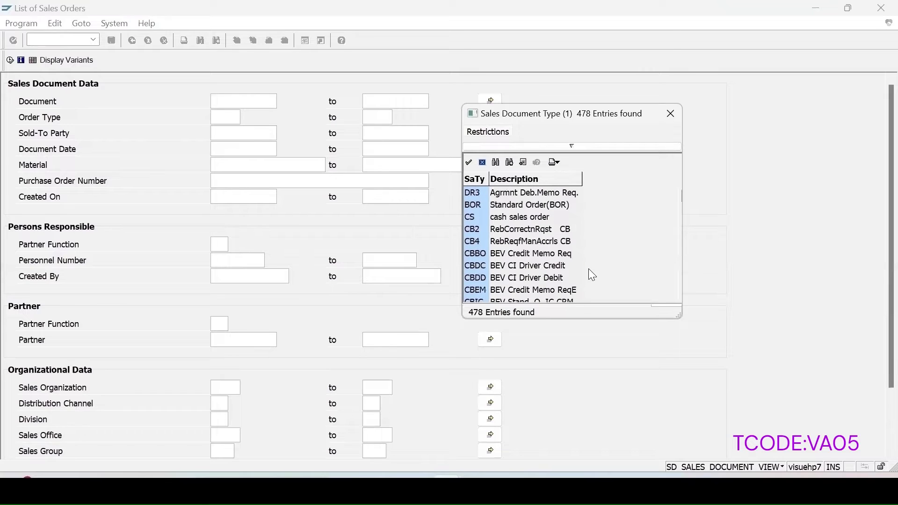
{"action": "left_click", "coordinate": [671, 115]}
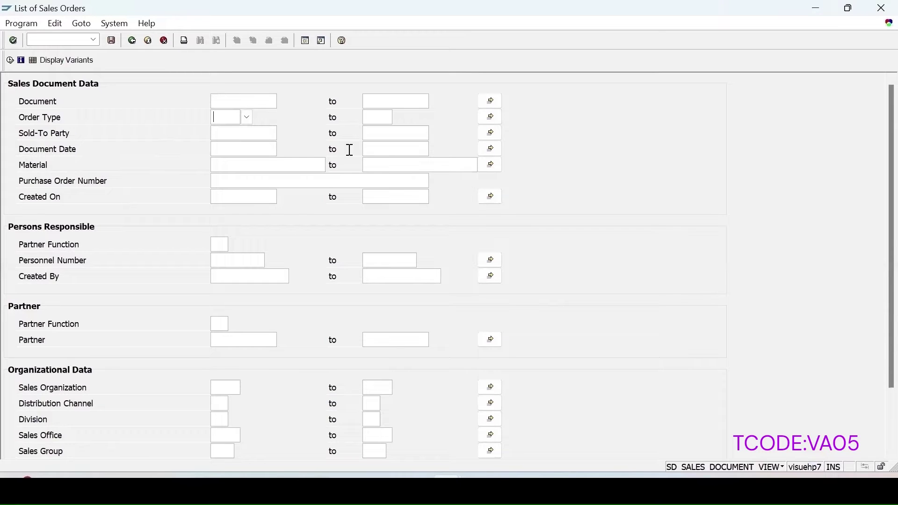
{"action": "type", "text": "or"}
{"action": "left_click", "coordinate": [10, 60]}
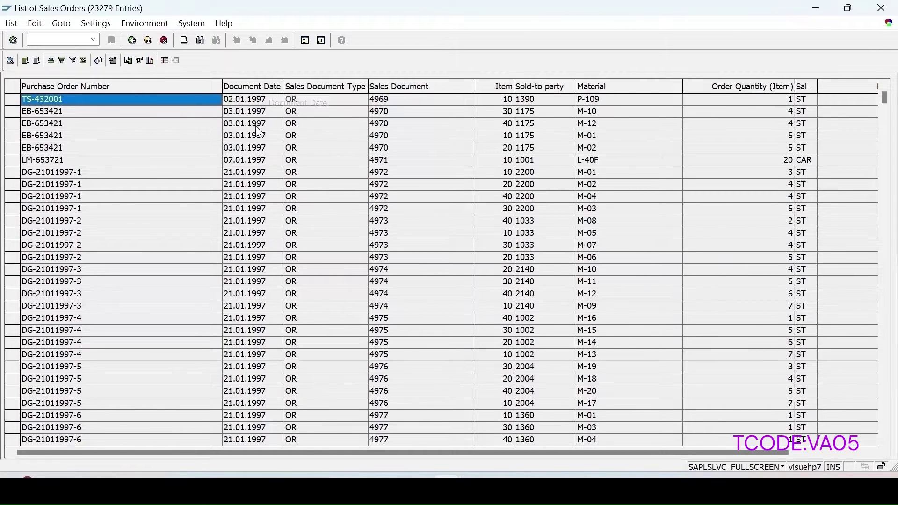
- Sort the sales orders by document date in descending order and open the last order dated 19.07.2024
{"action": "left_click", "coordinate": [253, 86]}
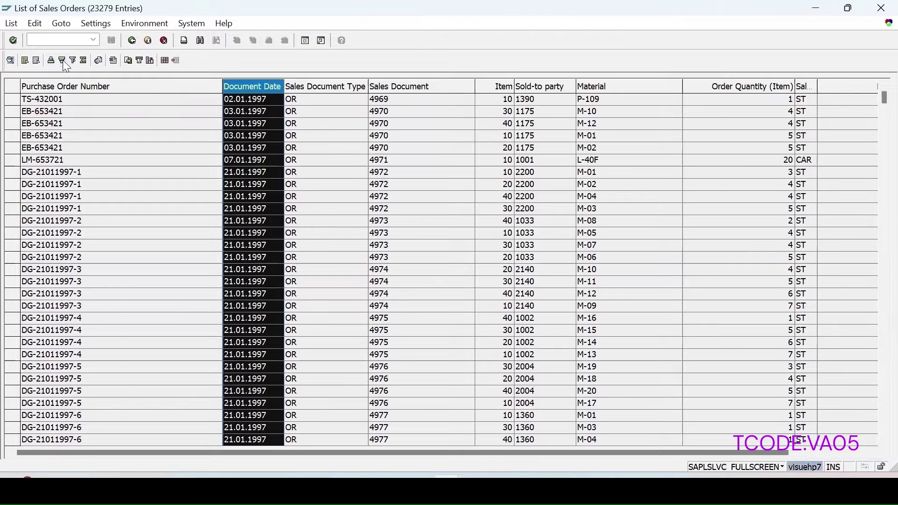
{"action": "left_click", "coordinate": [64, 62]}
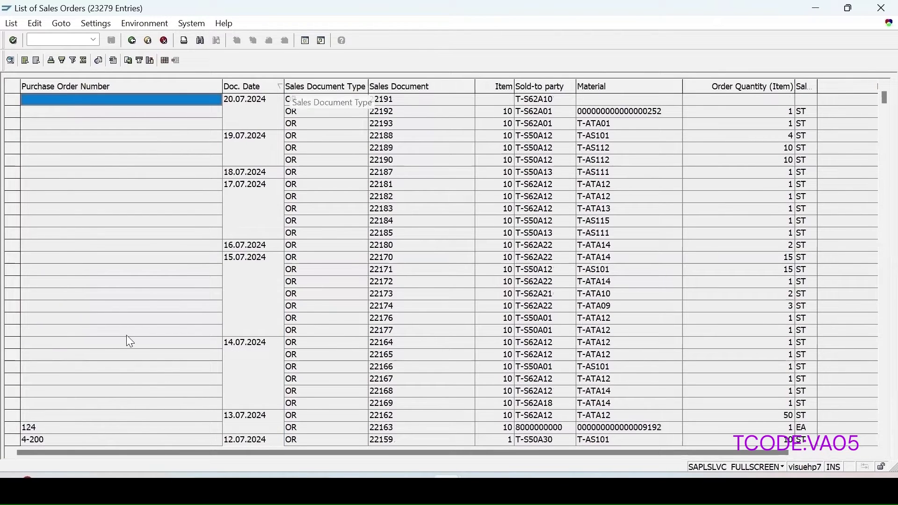
{"action": "key", "text": "Right"}
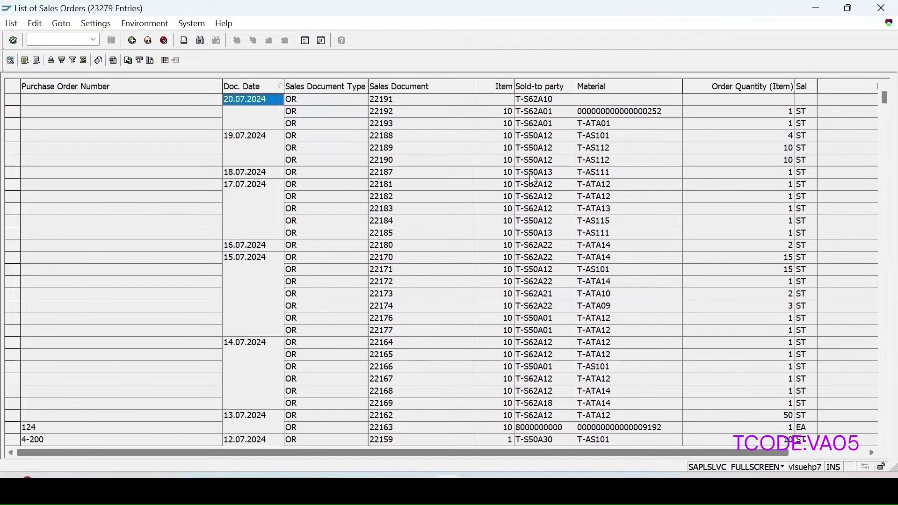
{"action": "left_click", "coordinate": [552, 138]}
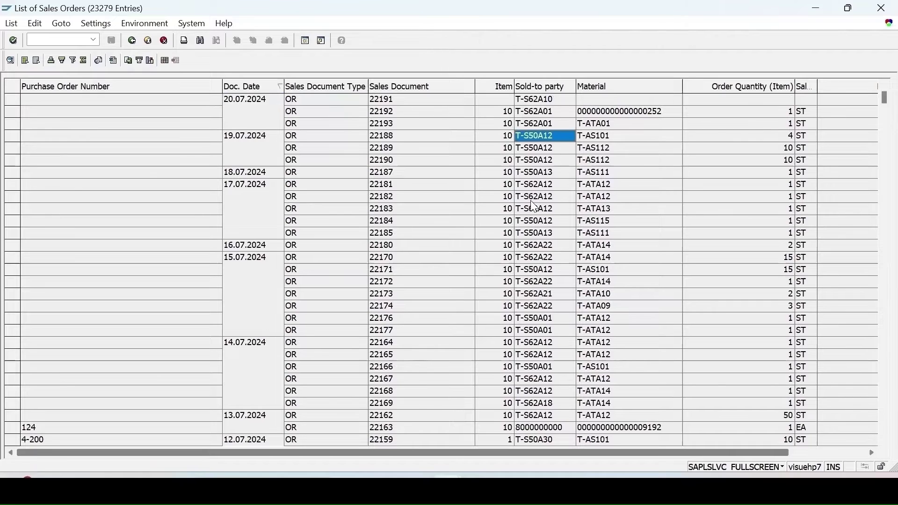
{"action": "double_click", "coordinate": [405, 161]}
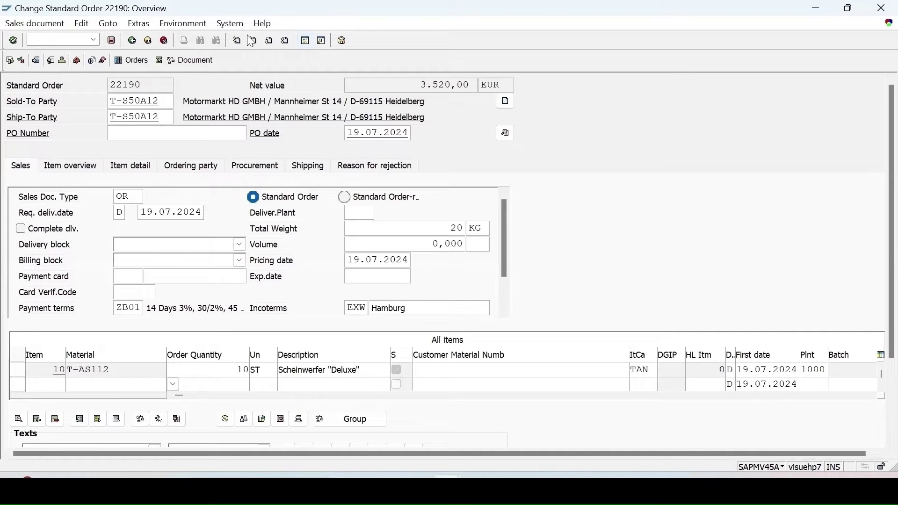
- Review the sold-to party and the plant of item 10 in the opened sales order
{"action": "key", "text": "alt+Tab"}
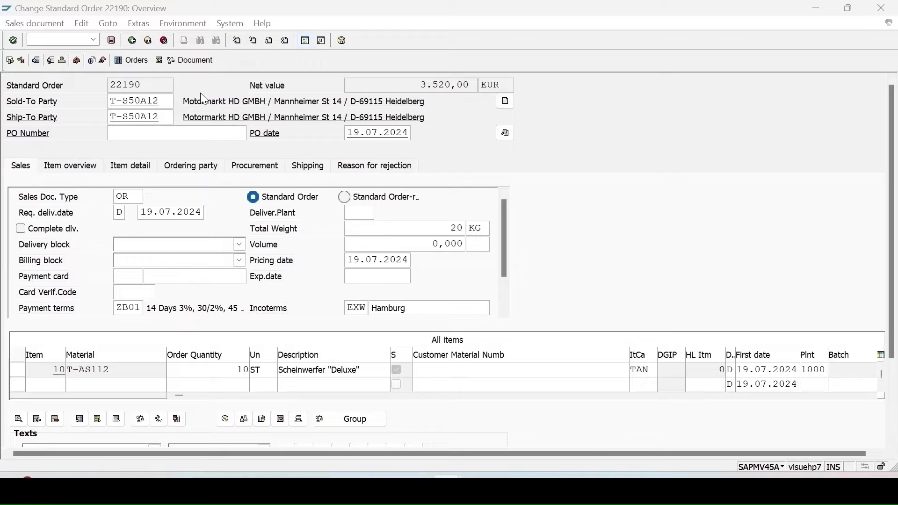
{"action": "left_click", "coordinate": [26, 151]}
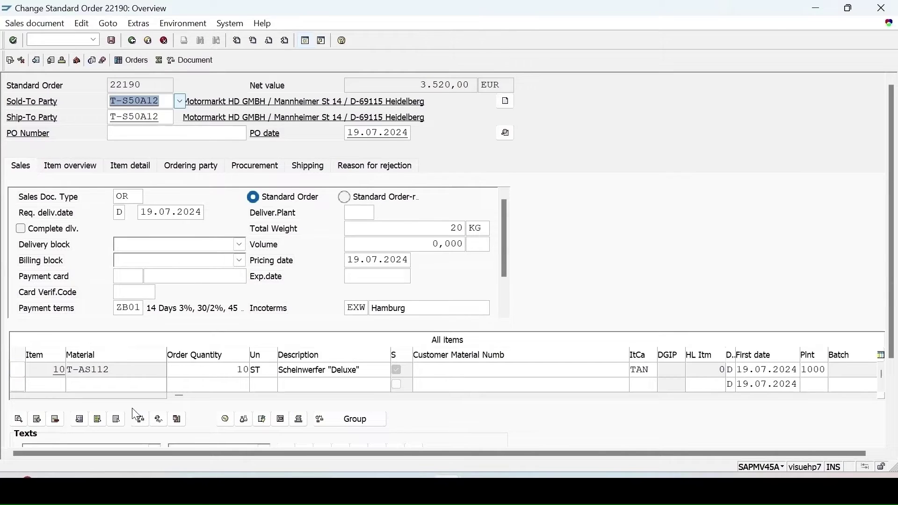
{"action": "left_click", "coordinate": [819, 373]}
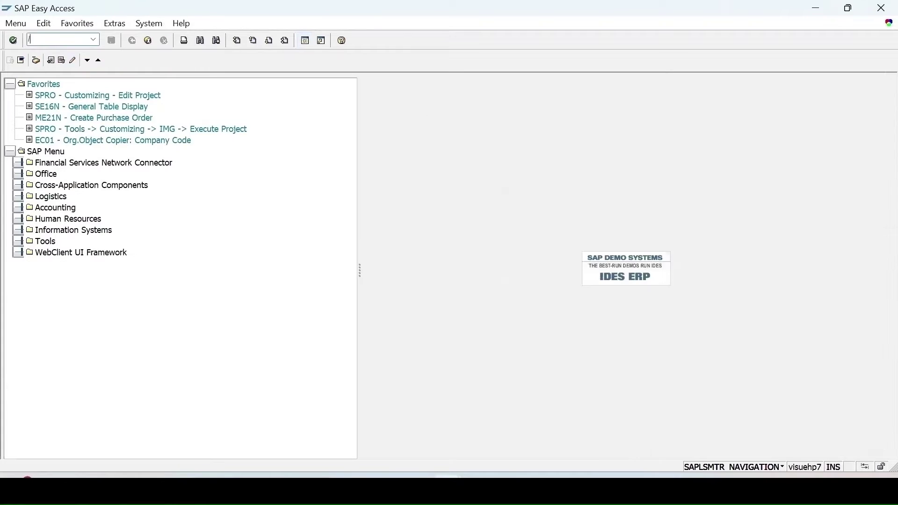
- Go to the Change Material transaction MM02 and bring up the view selection for material T-AS112
{"action": "type", "text": "mm02"}
{"action": "key", "text": "Return"}
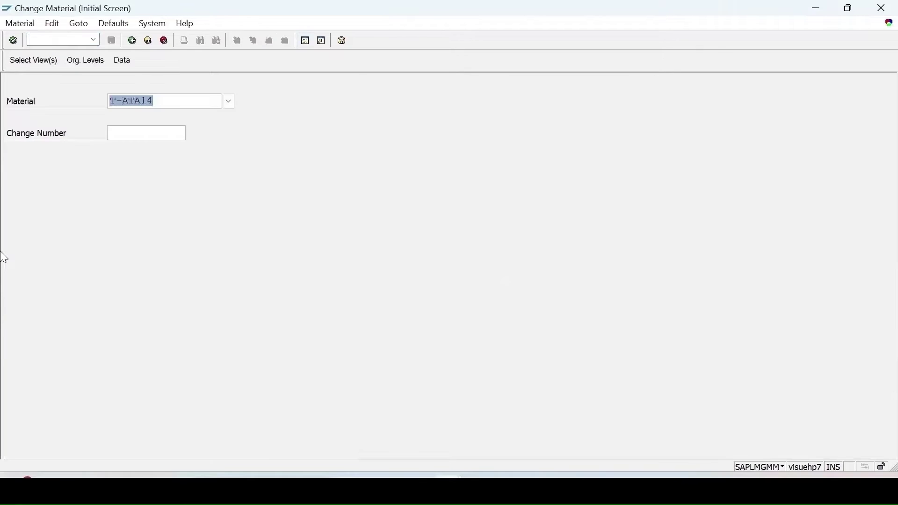
{"action": "type", "text": "T-S50A12"}
{"action": "key", "text": "Return"}
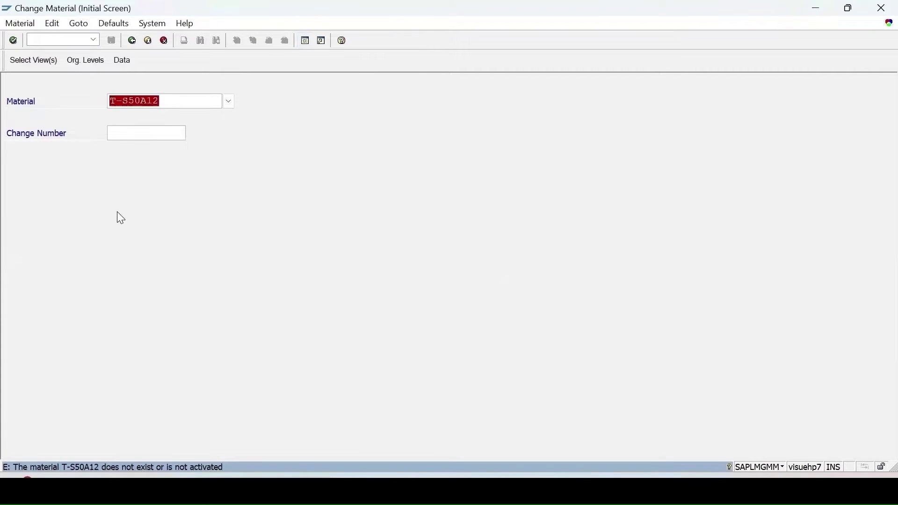
{"action": "type", "text": "T-AS112"}
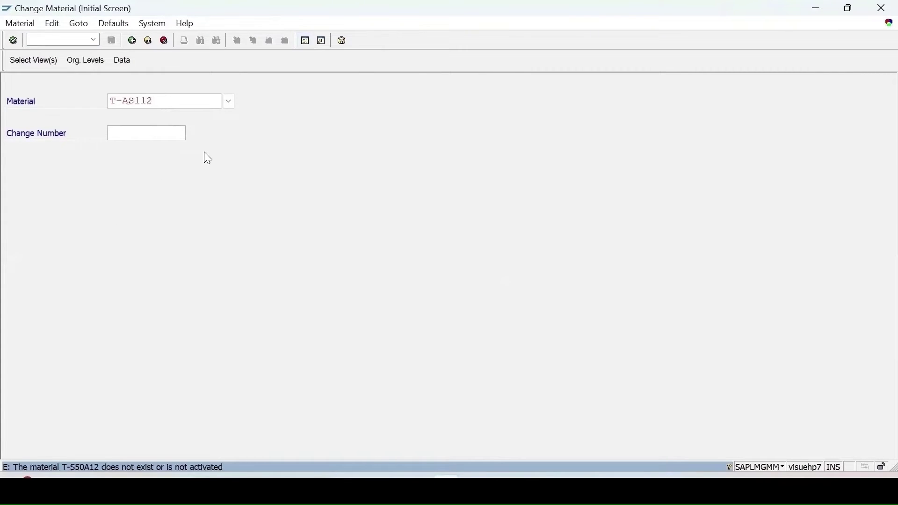
{"action": "key", "text": "Return"}
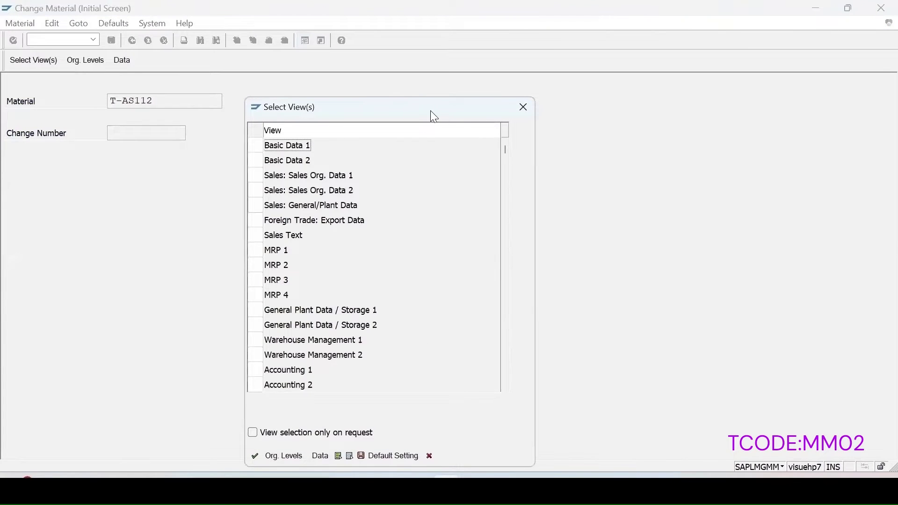
- Select the views Sales: Sales Org. Data 1, Sales: Sales Org. Data 2 and Sales: General/Plant Data for the material
{"action": "left_click_drag", "start_coordinate": [438, 116], "coordinate": [614, 50]}
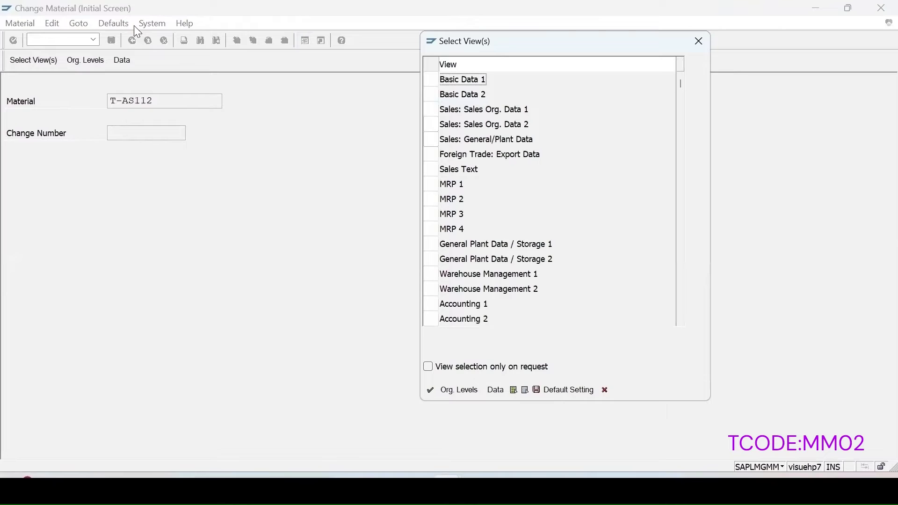
{"action": "left_click_drag", "start_coordinate": [431, 109], "coordinate": [436, 133]}
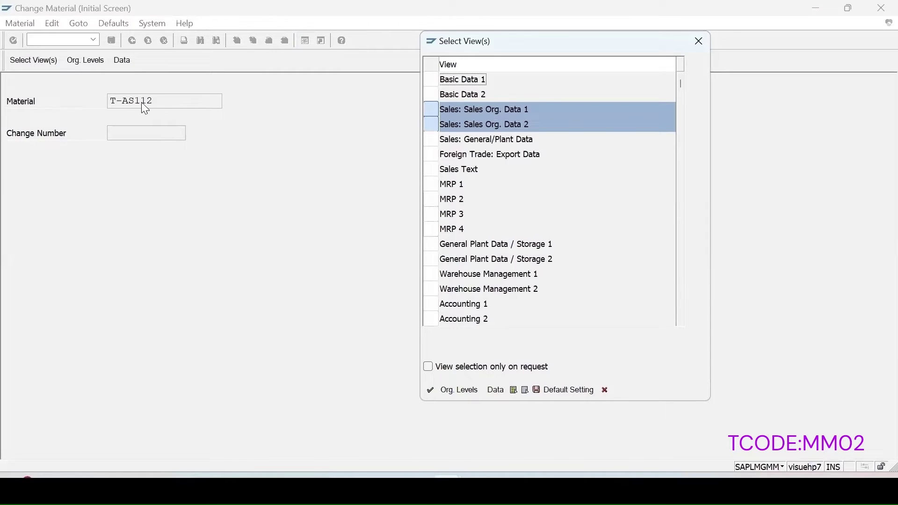
{"action": "left_click", "coordinate": [485, 139]}
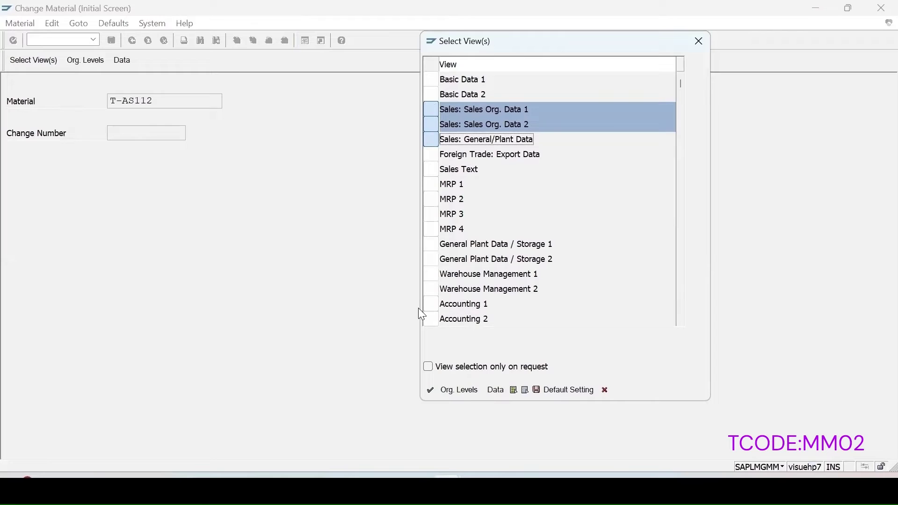
- Check the rest of the material's available views for Quality Management and close the view selection
{"action": "left_click_drag", "start_coordinate": [434, 307], "coordinate": [430, 317]}
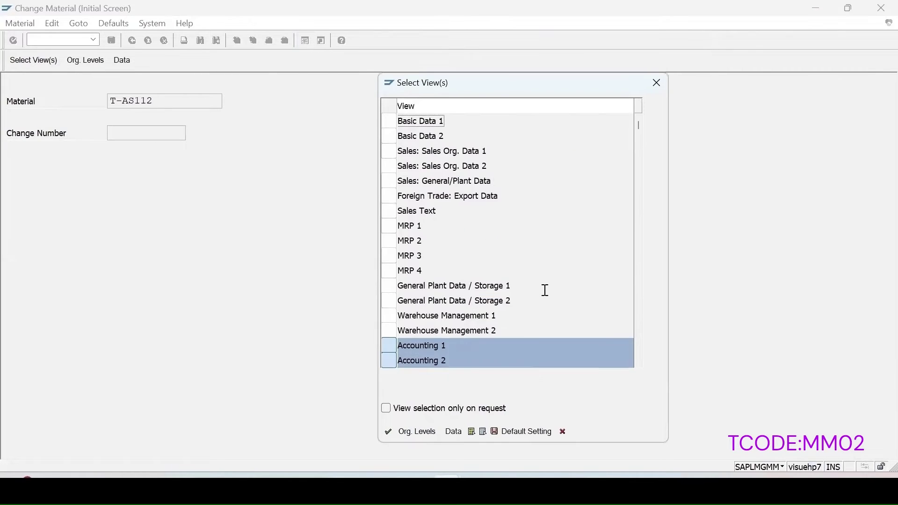
{"action": "scroll", "coordinate": [547, 327], "scroll_direction": "down", "scroll_amount": 3}
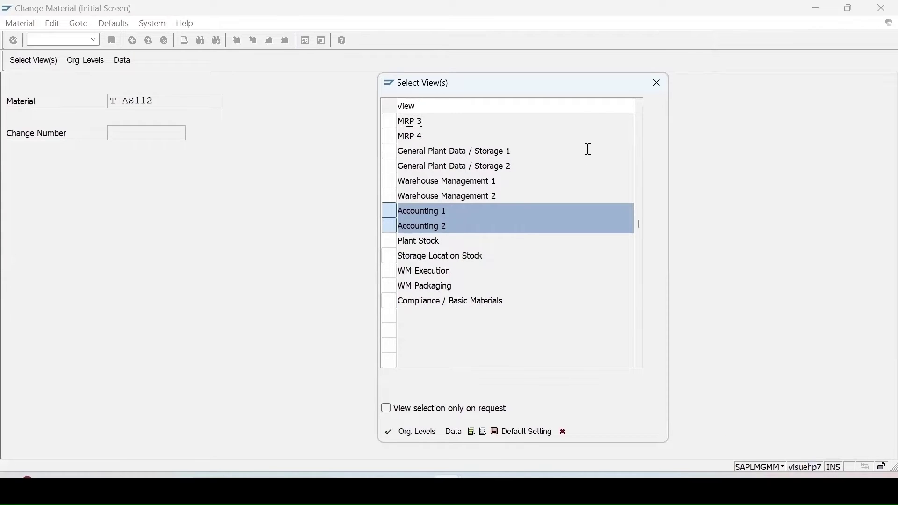
{"action": "left_click", "coordinate": [658, 85]}
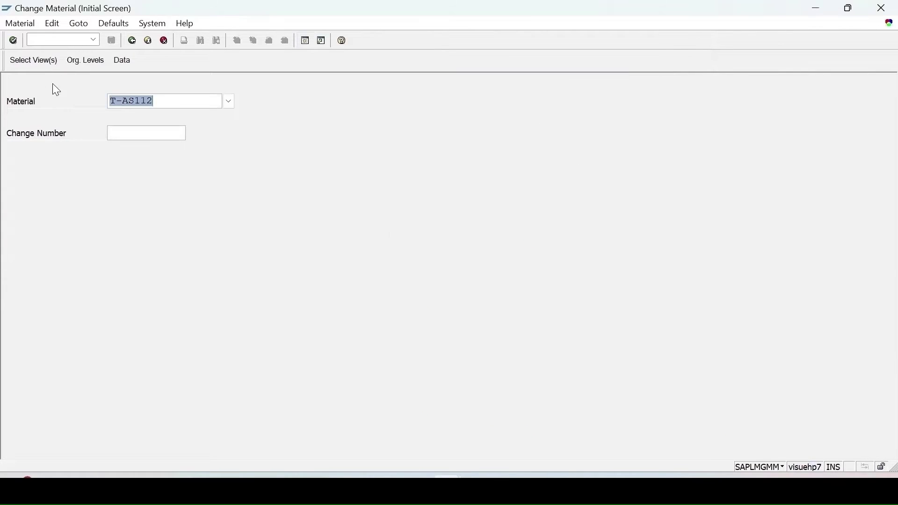
- Start immediate creation for material T-AS112, check its view selection for Quality Management, and close the selection
{"action": "left_click", "coordinate": [21, 25]}
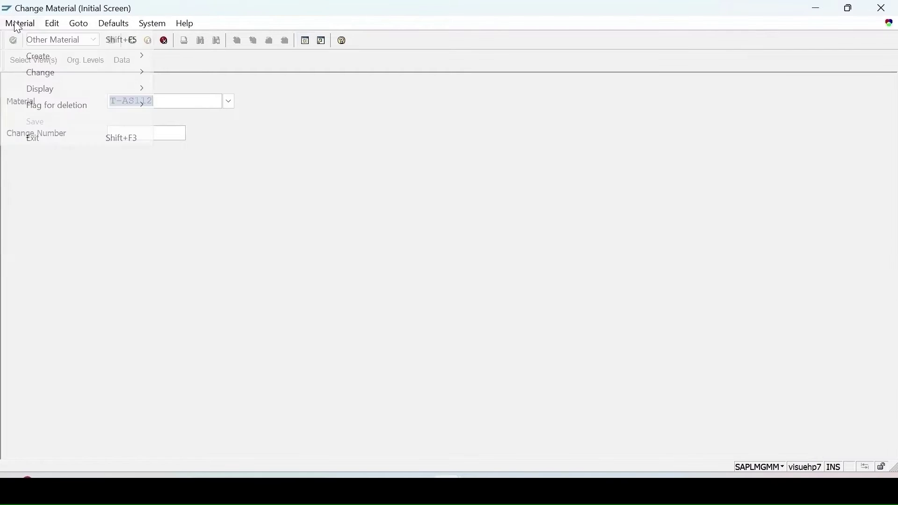
{"action": "mouse_move", "coordinate": [38, 63]}
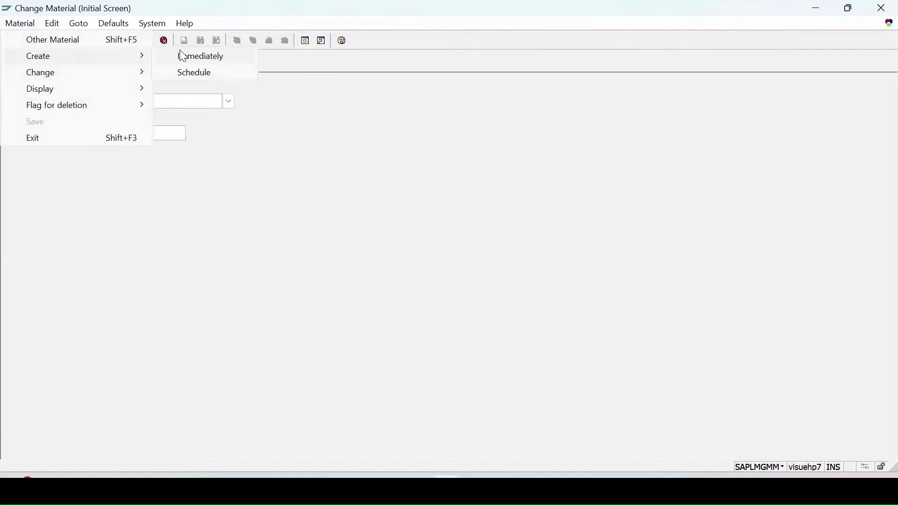
{"action": "left_click", "coordinate": [182, 57]}
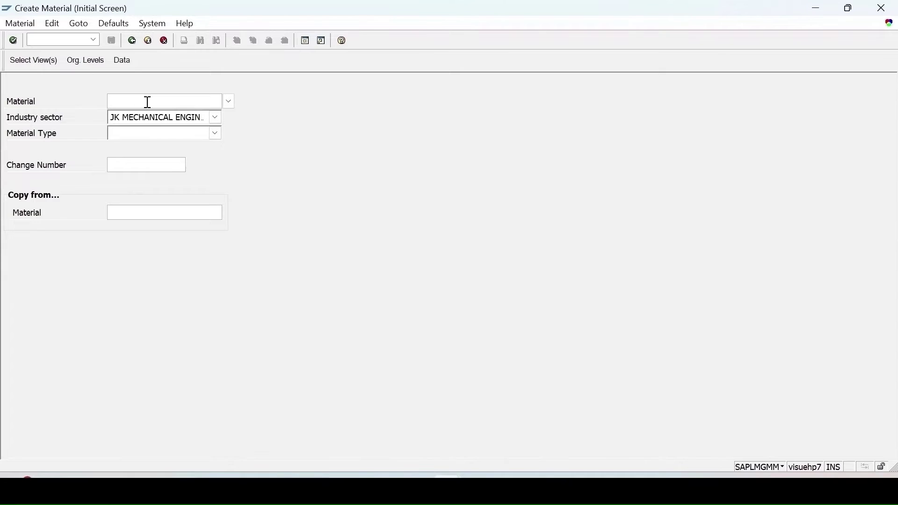
{"action": "type", "text": "T-AS112"}
{"action": "key", "text": "Return"}
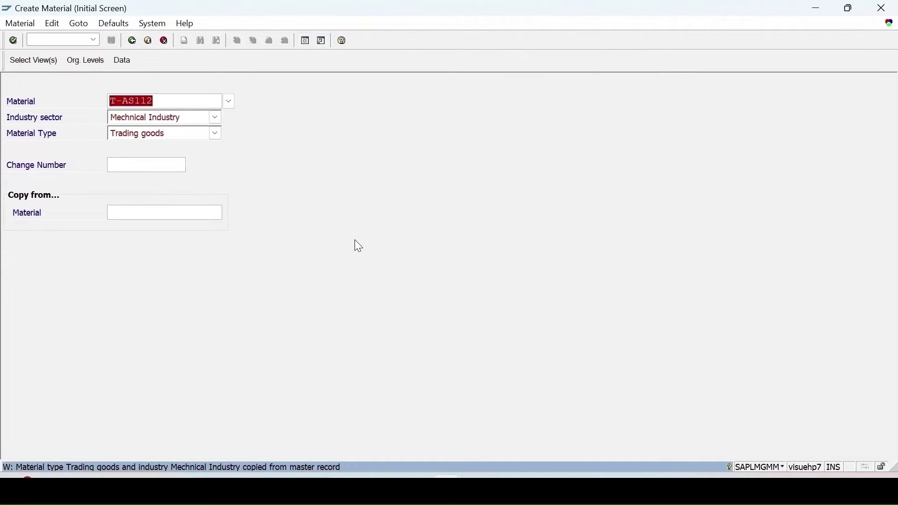
{"action": "key", "text": "Return"}
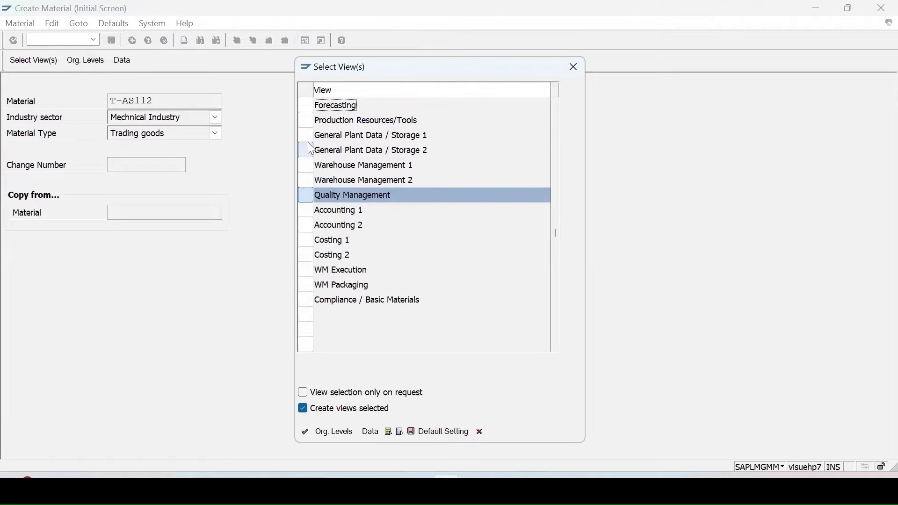
{"action": "left_click", "coordinate": [567, 69]}
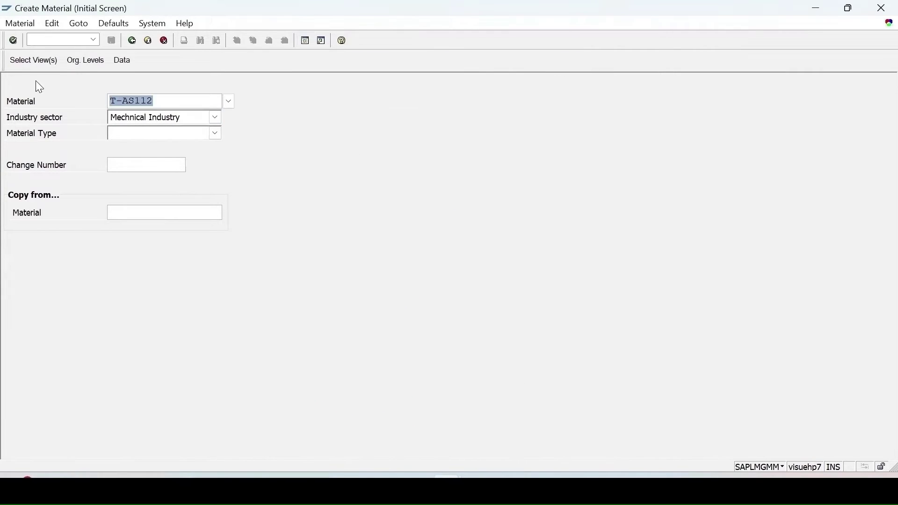
- Go to the Extend Material View(s) transaction MM50
{"action": "left_click", "coordinate": [47, 41]}
{"action": "type", "text": "/n"}
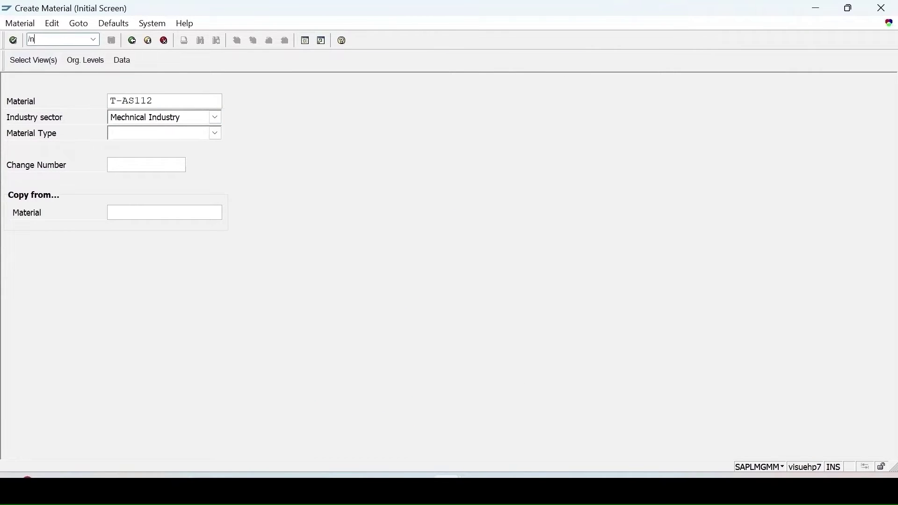
{"action": "type", "text": "mm50"}
{"action": "key", "text": "Return"}
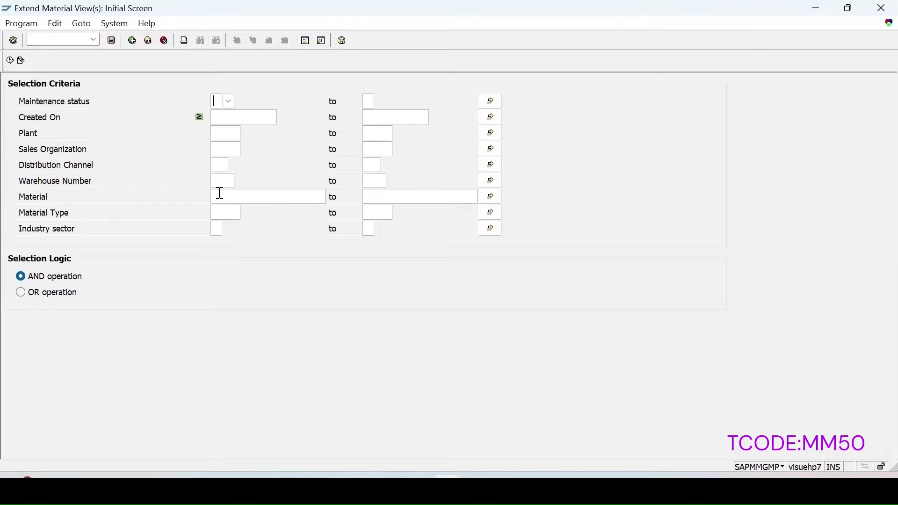
- Restrict the selection to material T-AS112 with maintenance status Q, Quality management
{"action": "left_click", "coordinate": [233, 199]}
{"action": "type", "text": "T-AS112"}
{"action": "left_click", "coordinate": [217, 101]}
{"action": "left_click", "coordinate": [229, 102]}
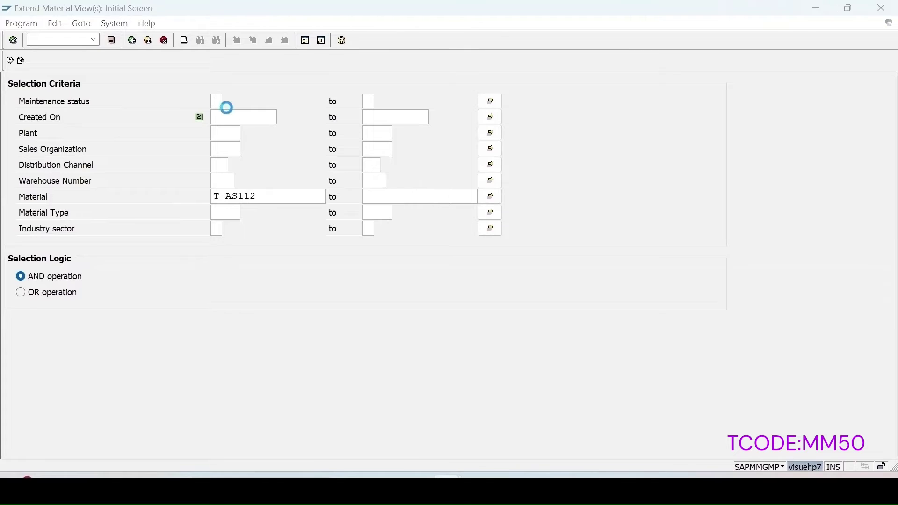
{"action": "left_click_drag", "start_coordinate": [313, 111], "coordinate": [511, 97]}
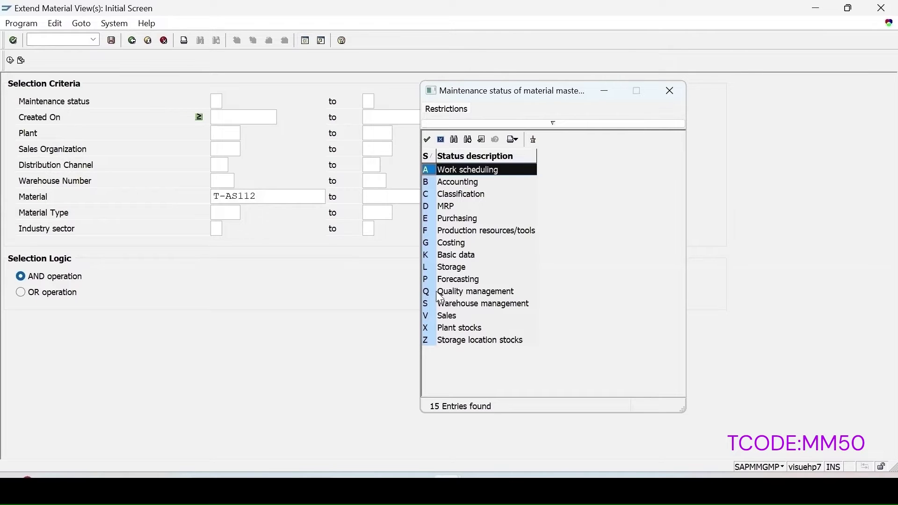
{"action": "left_click", "coordinate": [453, 295]}
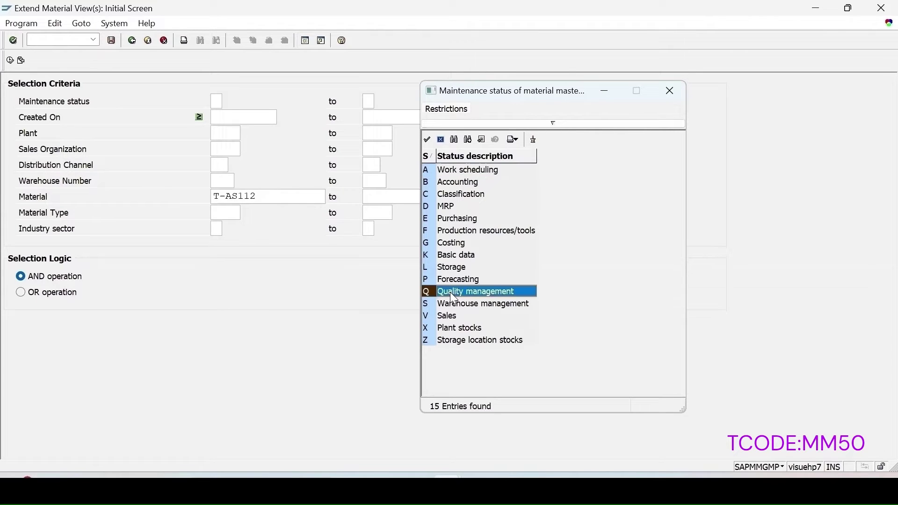
{"action": "double_click", "coordinate": [453, 294]}
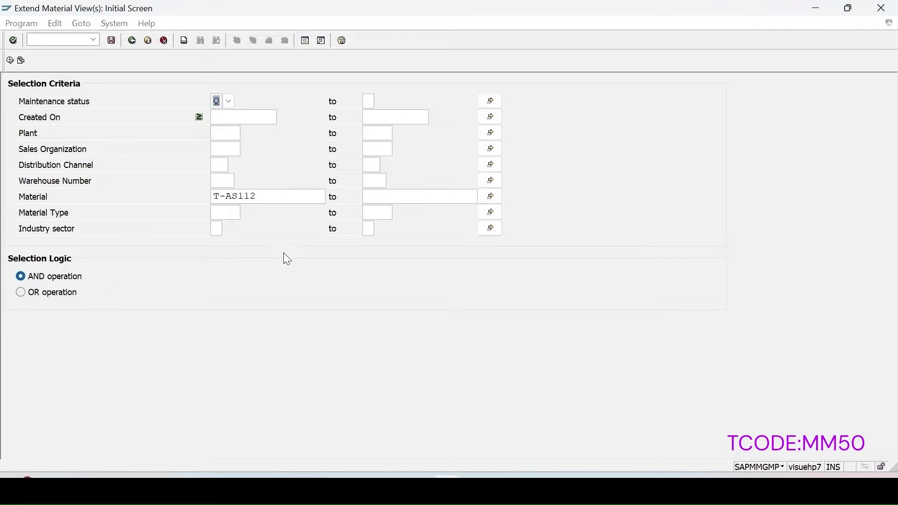
- Restrict the selection to plant 1000 and run the report
{"action": "left_click", "coordinate": [491, 197]}
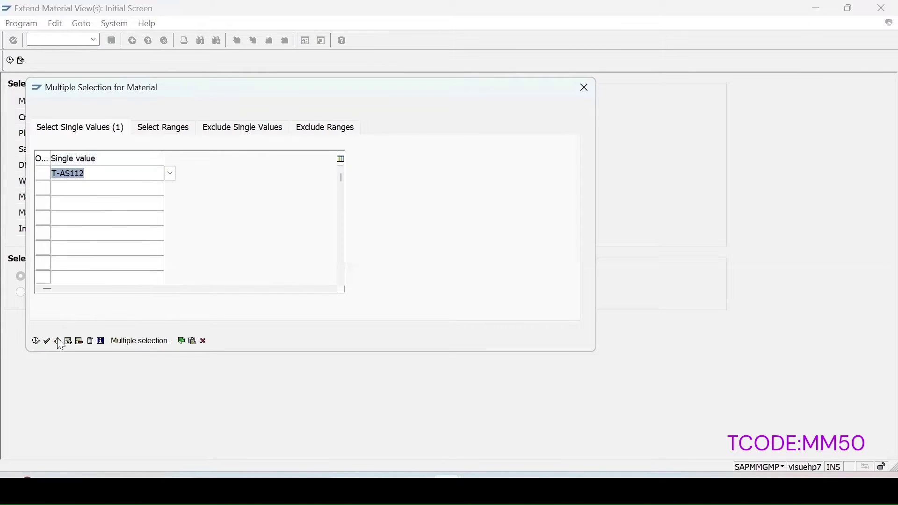
{"action": "left_click", "coordinate": [585, 87]}
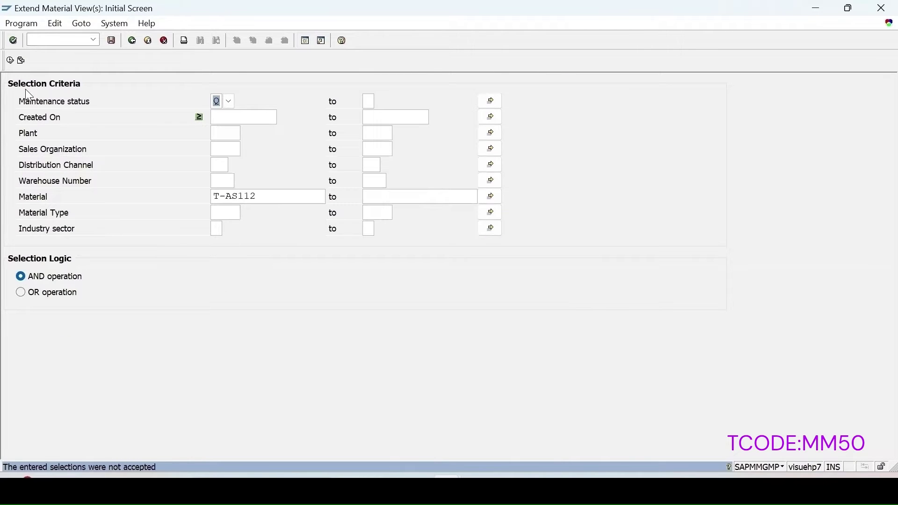
{"action": "left_click", "coordinate": [224, 135]}
{"action": "type", "text": "1000"}
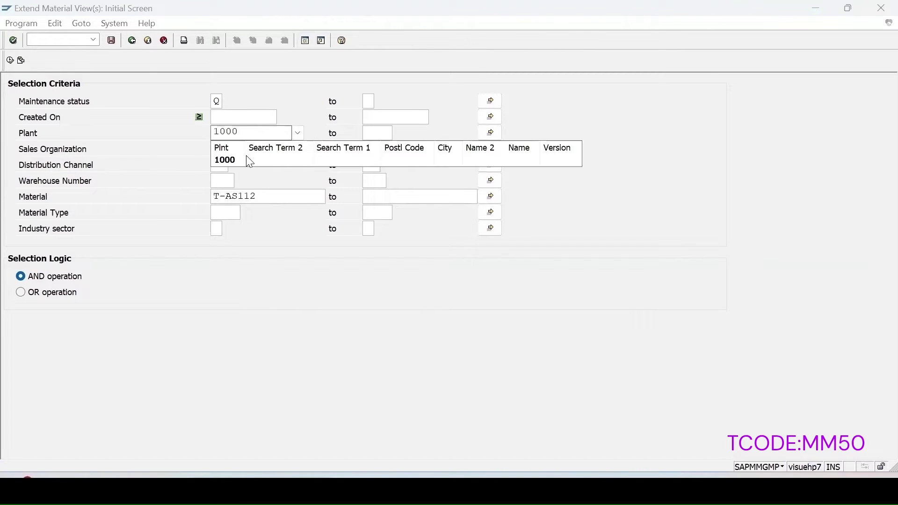
{"action": "left_click", "coordinate": [231, 160]}
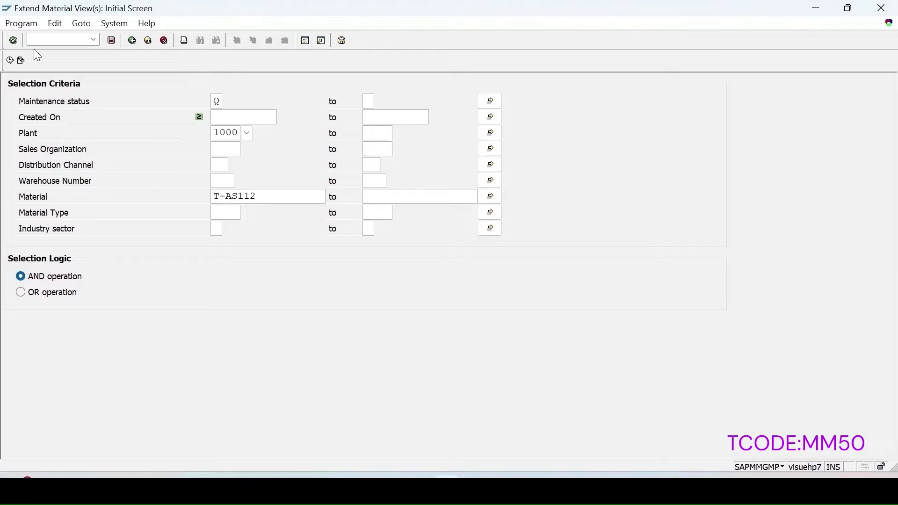
{"action": "left_click", "coordinate": [10, 60]}
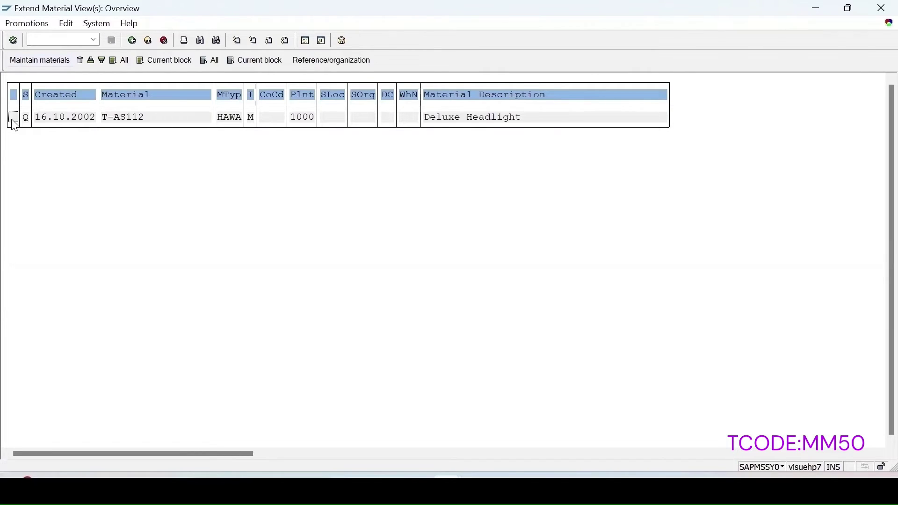
- Maintain the listed T-AS112 entry and open the inspection setup from its Quality management view
{"action": "left_click", "coordinate": [13, 118]}
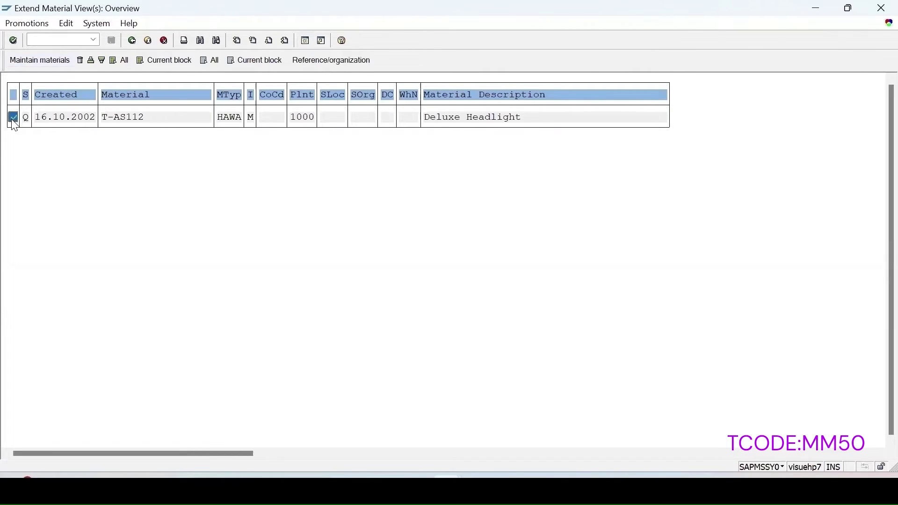
{"action": "left_click", "coordinate": [37, 63]}
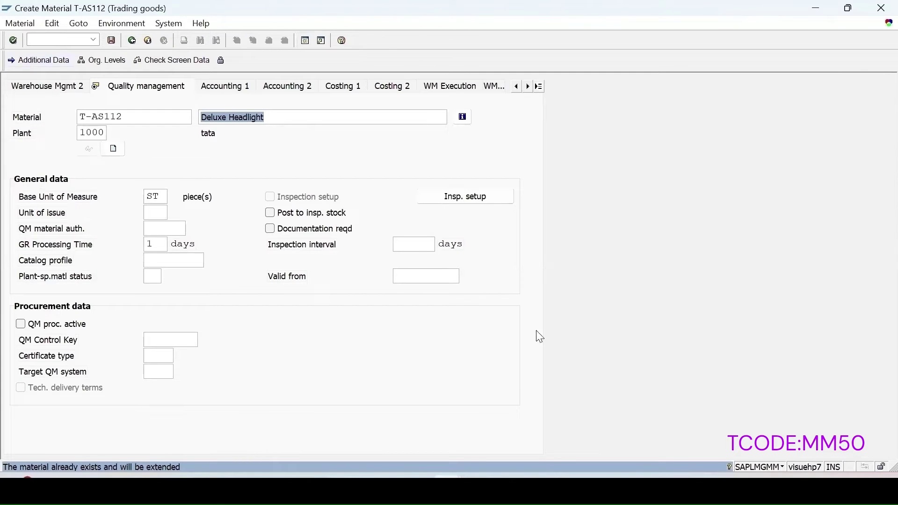
{"action": "left_click", "coordinate": [482, 206]}
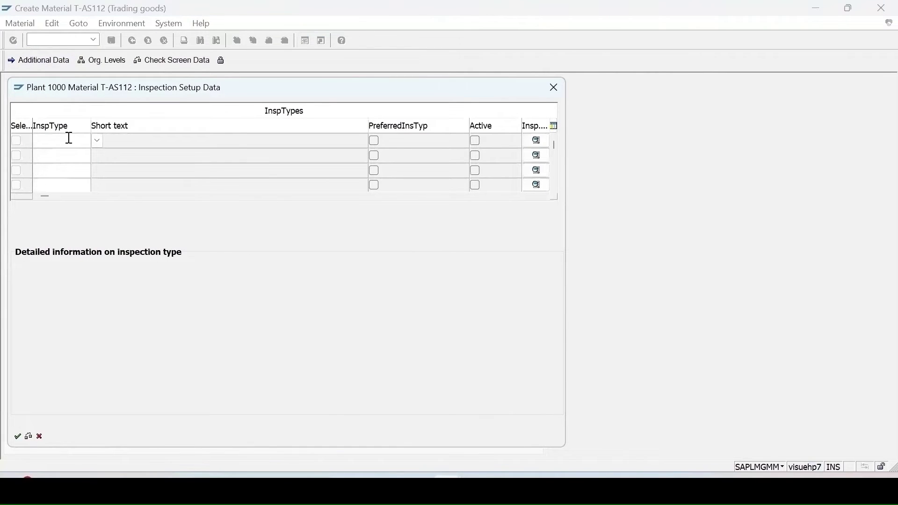
- Add inspection type 10, Insp. for Delivery to Customer w. Order, as active and save the extended material
{"action": "type", "text": "10"}
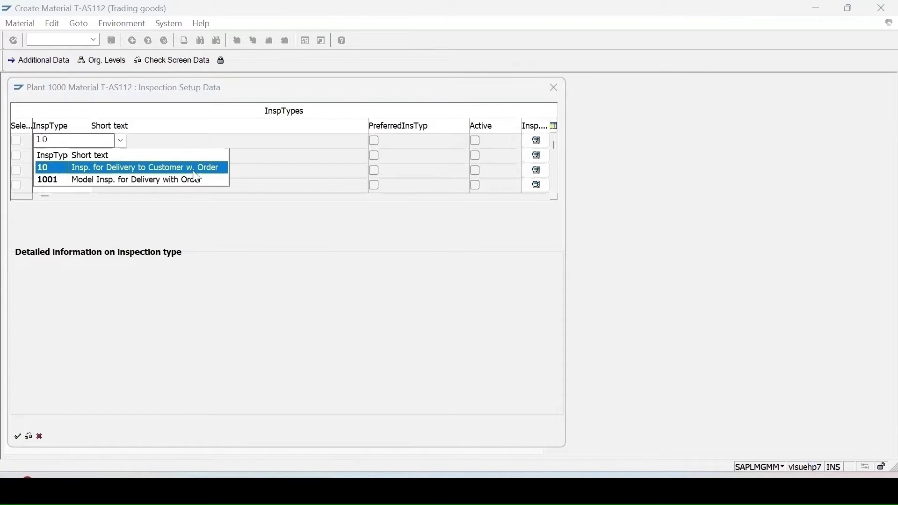
{"action": "left_click", "coordinate": [56, 169]}
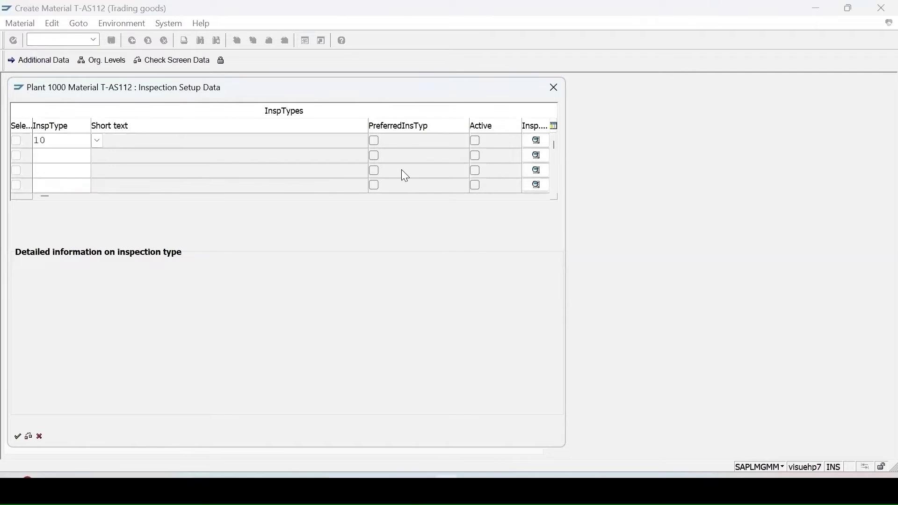
{"action": "left_click", "coordinate": [476, 141]}
{"action": "left_click", "coordinate": [535, 141]}
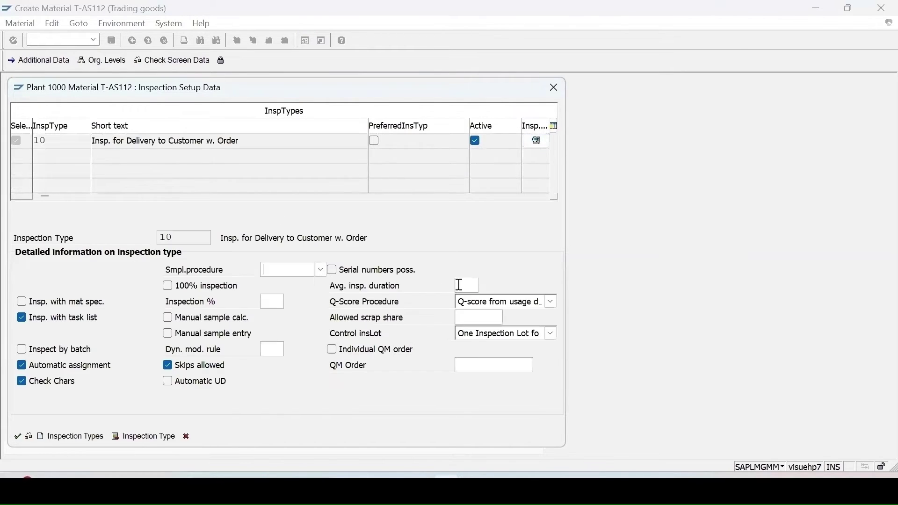
{"action": "left_click", "coordinate": [18, 436]}
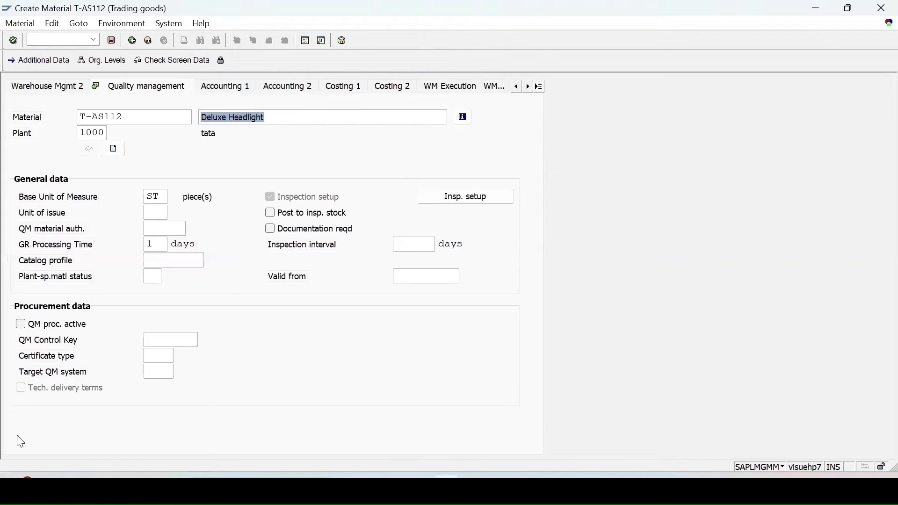
{"action": "left_click", "coordinate": [111, 41]}
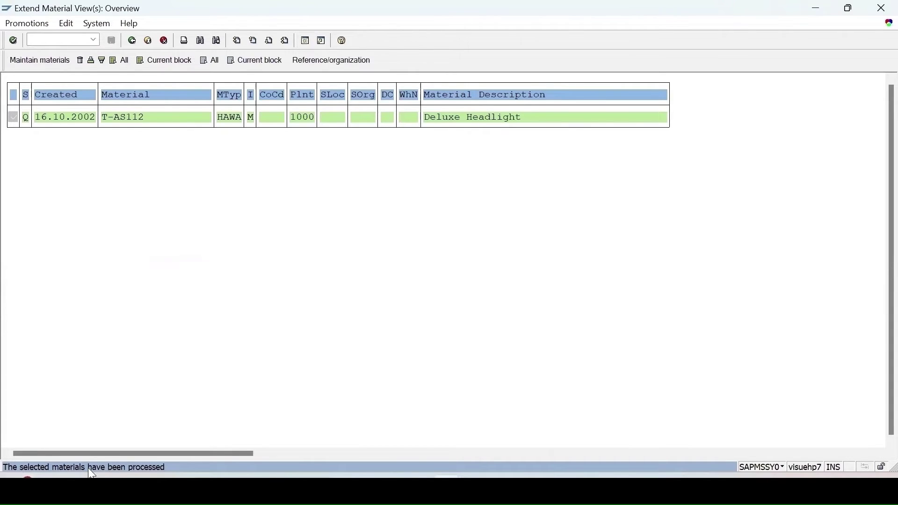
- Go to the Change Material transaction MM02 and open the Quality management view of T-AS112 for plant 1000
{"action": "left_click", "coordinate": [42, 40]}
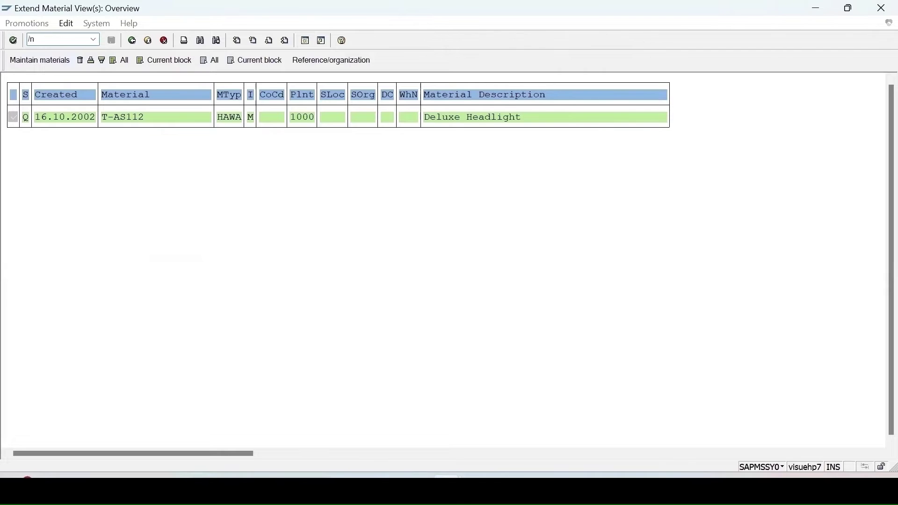
{"action": "type", "text": "/nmm02"}
{"action": "key", "text": "Return"}
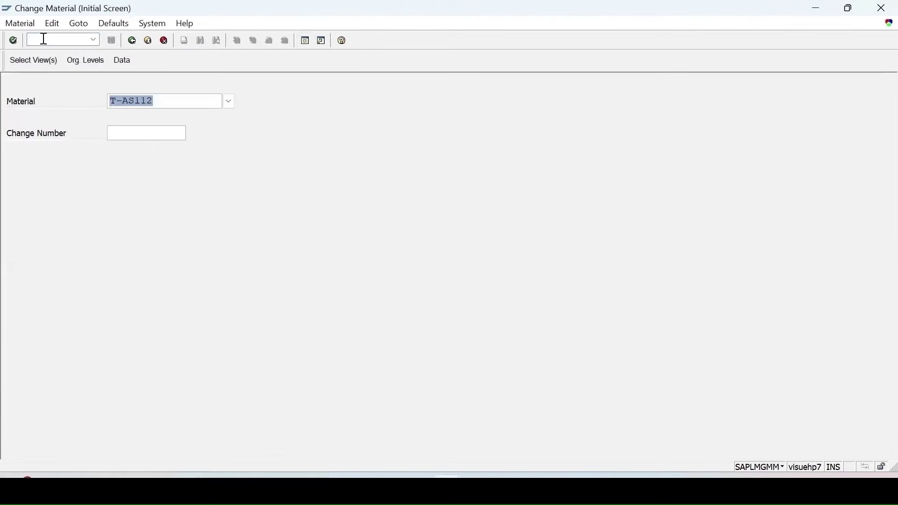
{"action": "key", "text": "Return"}
{"action": "key", "text": "Return"}
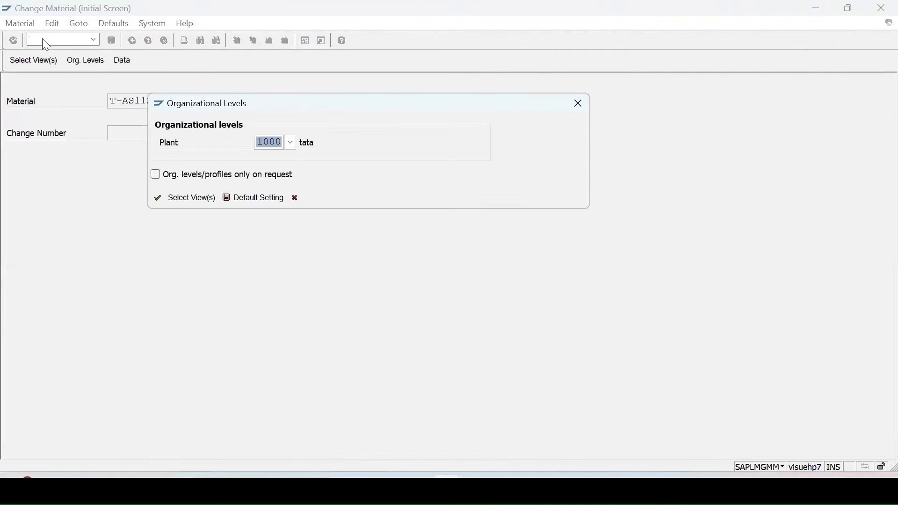
{"action": "key", "text": "Return"}
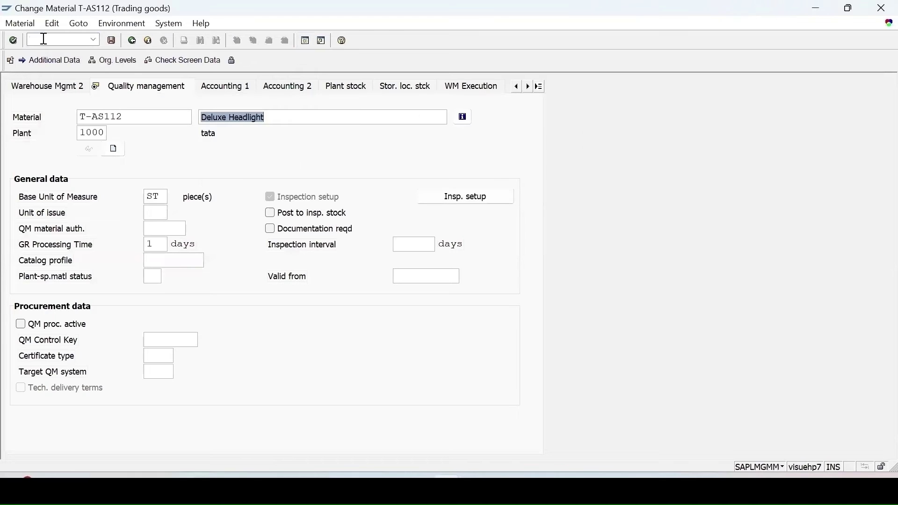
- Review inspection type 10 in the material's inspection setup and switch back to the open standard sales order
{"action": "left_click", "coordinate": [474, 200]}
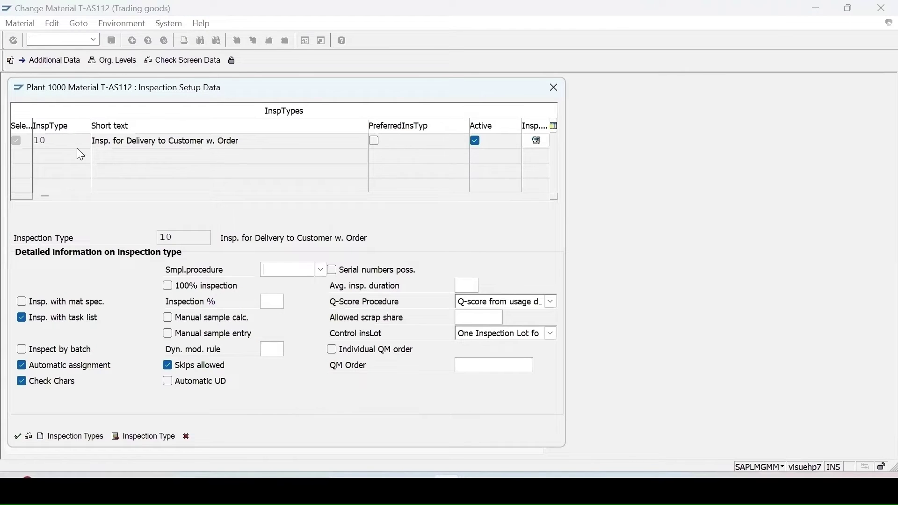
{"action": "left_click", "coordinate": [555, 88]}
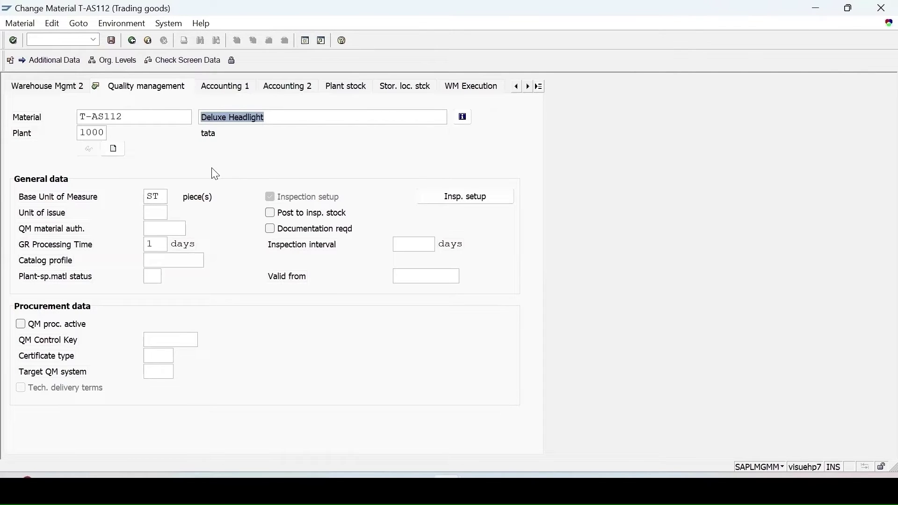
{"action": "left_click", "coordinate": [395, 425]}
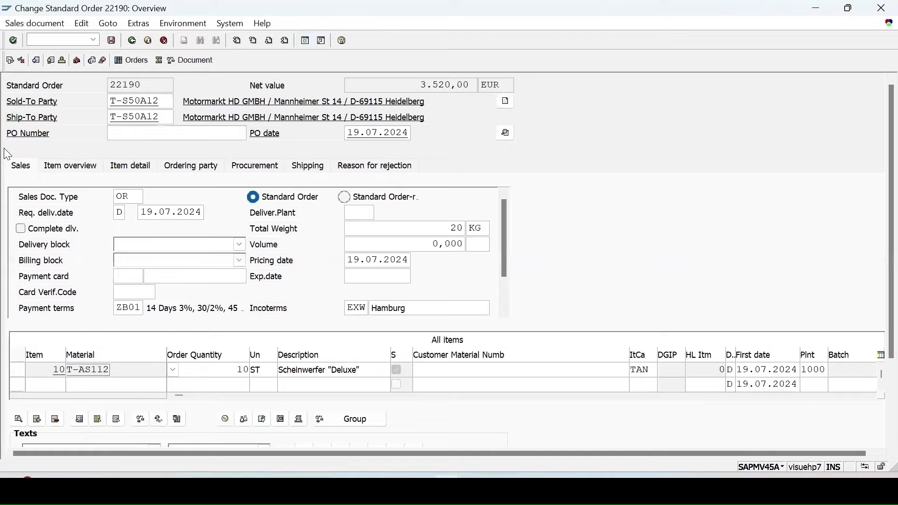
- Copy the sold-to party number from the sales order and go to transaction QV51, Create QM Control Data in SD
{"action": "double_click", "coordinate": [166, 101]}
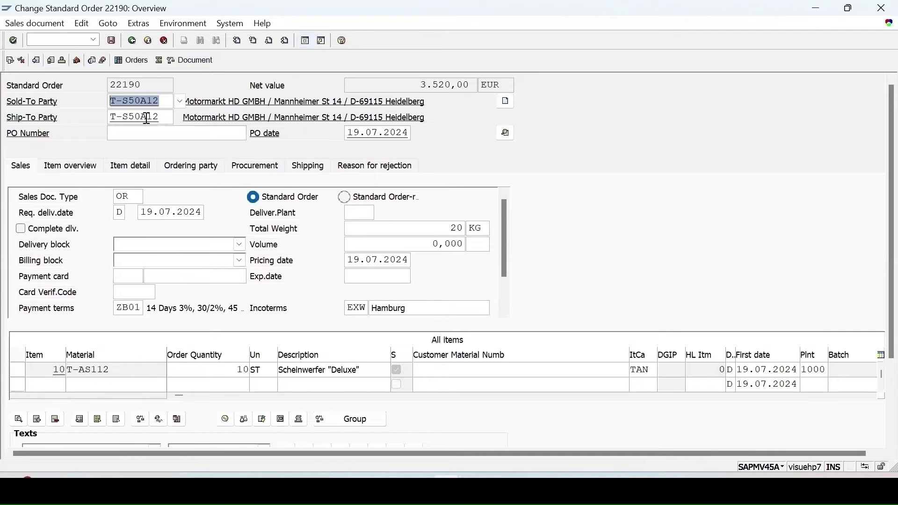
{"action": "mouse_move", "coordinate": [449, 477]}
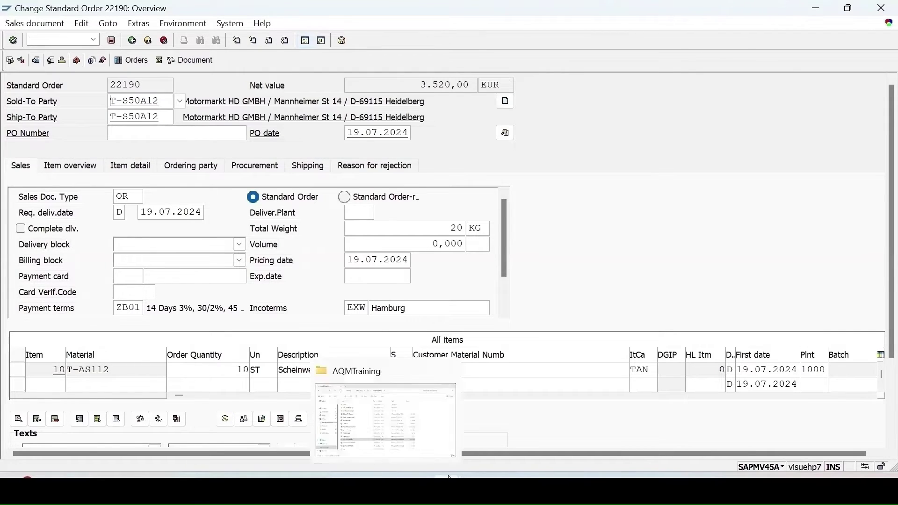
{"action": "left_click", "coordinate": [62, 40]}
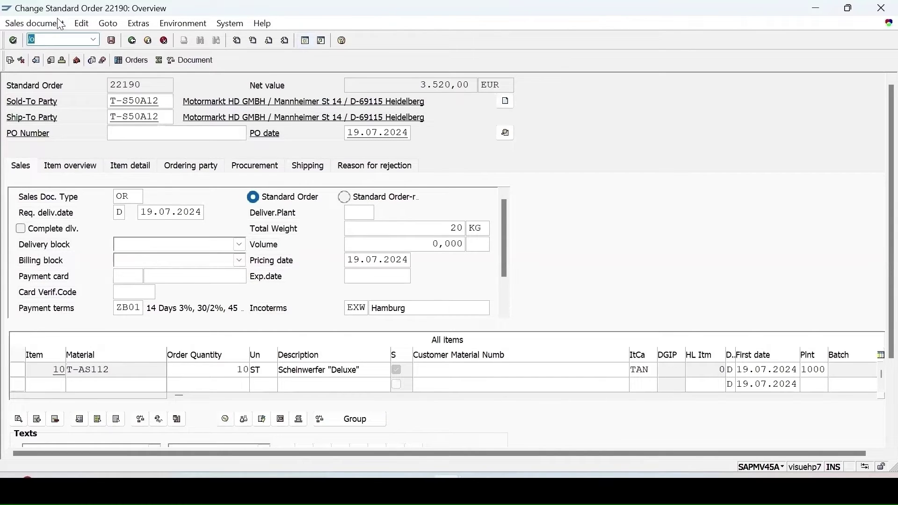
{"action": "left_click", "coordinate": [42, 41]}
{"action": "type", "text": "qv51"}
{"action": "key", "text": "Return"}
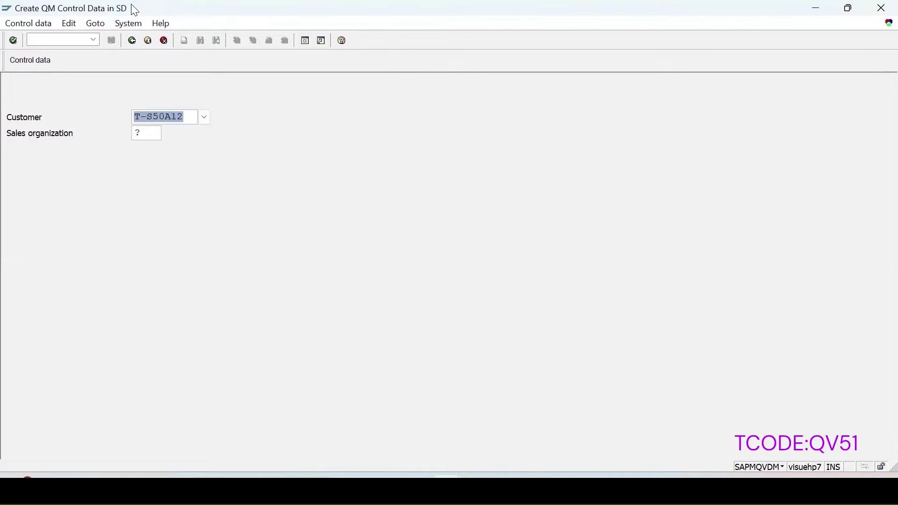
- Select sales organization 1000, Germany, for the copied customer and open its QM control data
{"action": "left_click", "coordinate": [136, 134]}
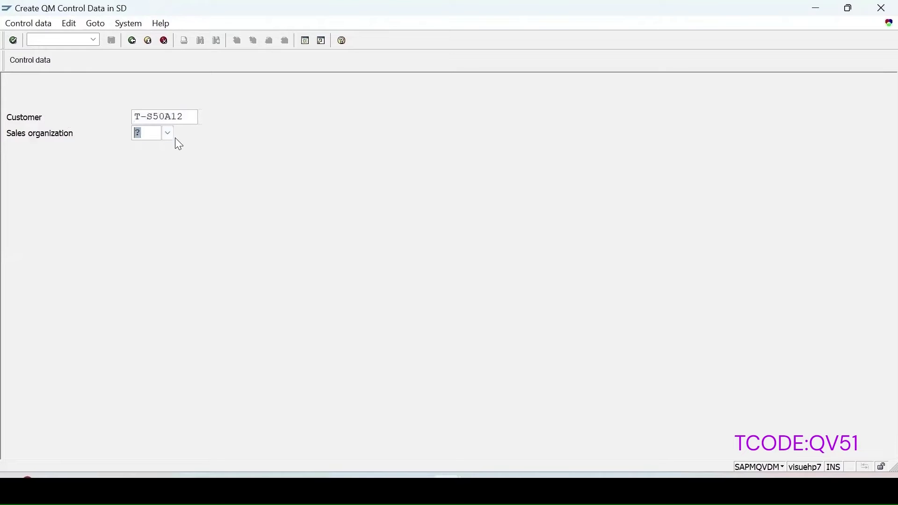
{"action": "left_click", "coordinate": [167, 134]}
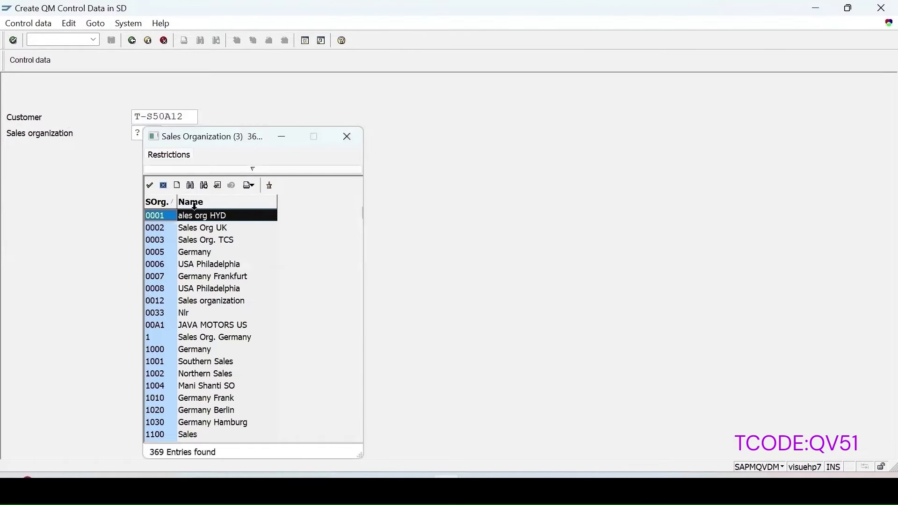
{"action": "double_click", "coordinate": [155, 349]}
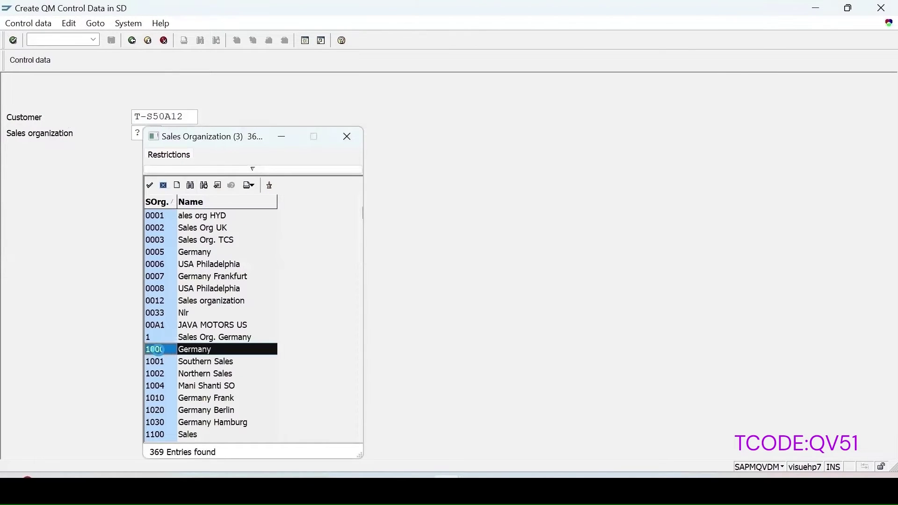
{"action": "key", "text": "Return"}
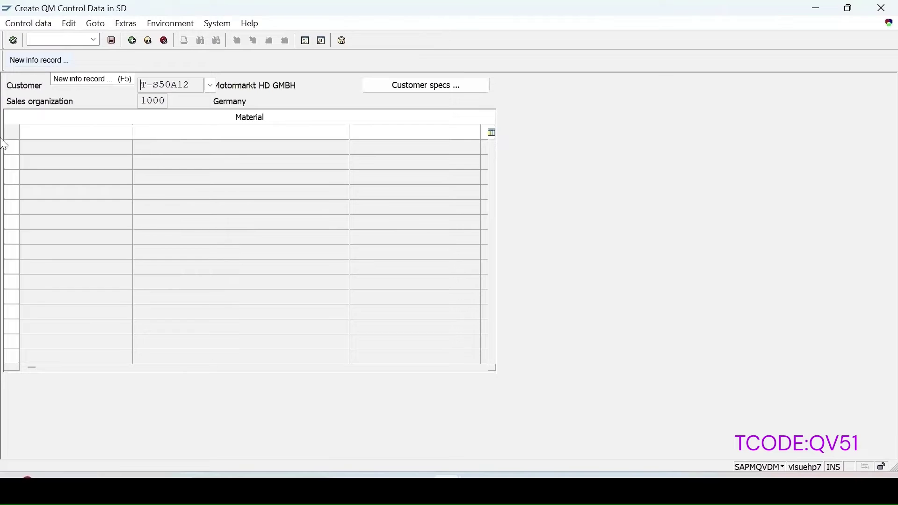
- Create a new info record for material T-AS112 with quality inspection before delivery, and save the control data
{"action": "left_click", "coordinate": [36, 60]}
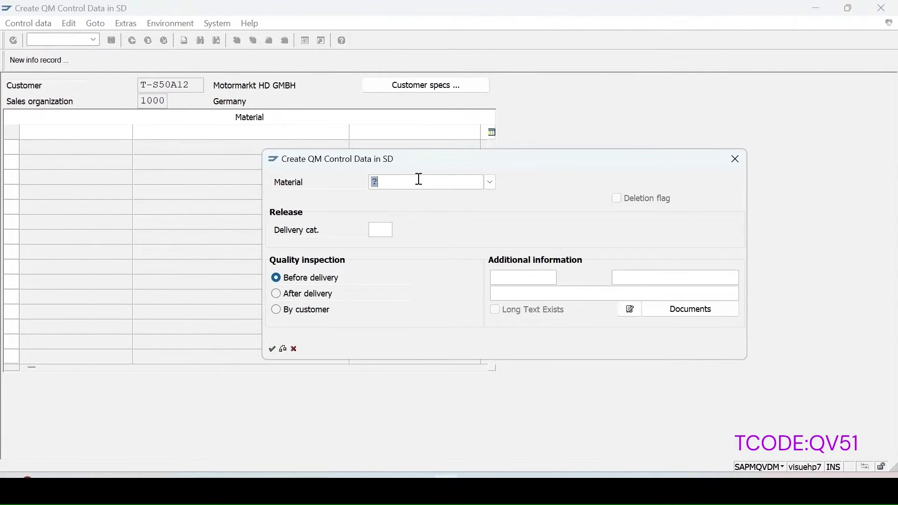
{"action": "type", "text": "T-AS112"}
{"action": "left_click", "coordinate": [275, 294]}
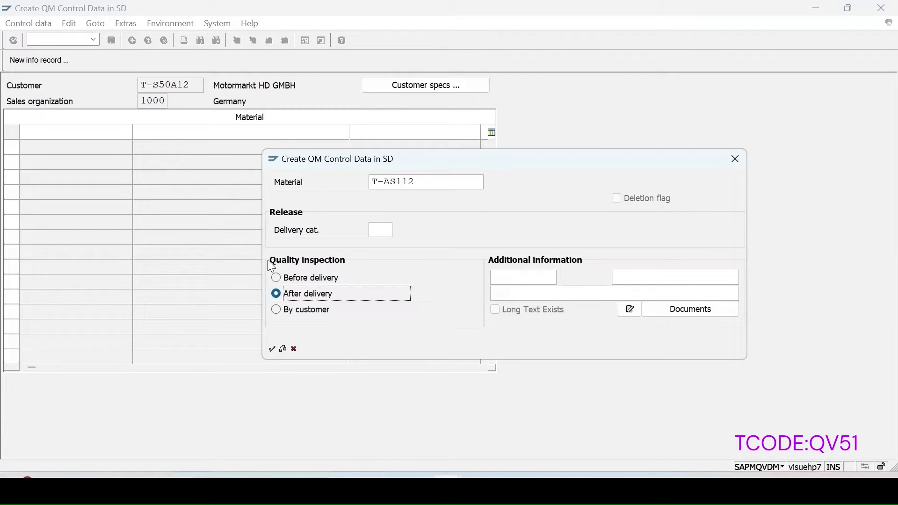
{"action": "left_click", "coordinate": [275, 275]}
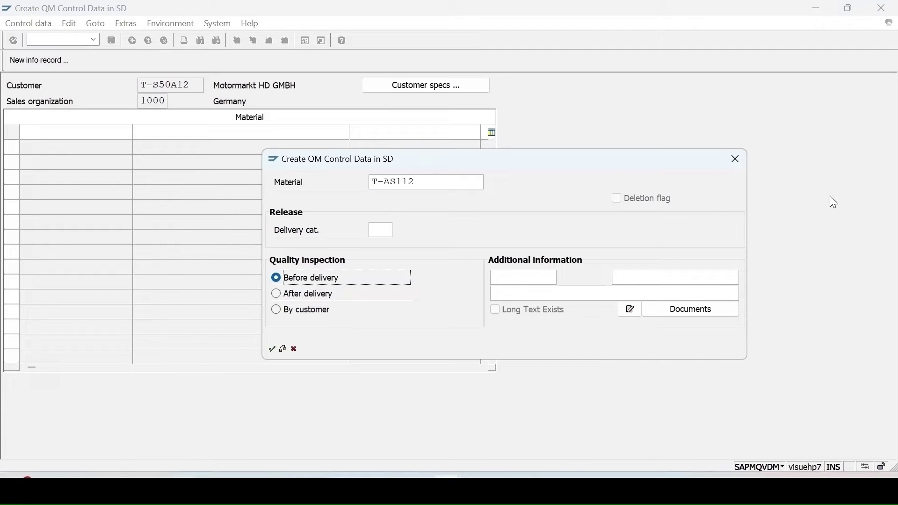
{"action": "left_click", "coordinate": [272, 349]}
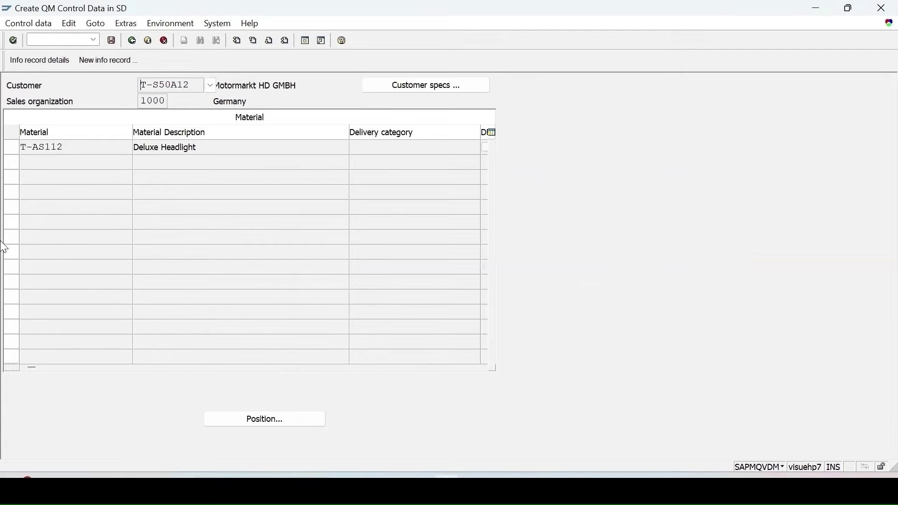
{"action": "left_click", "coordinate": [112, 40]}
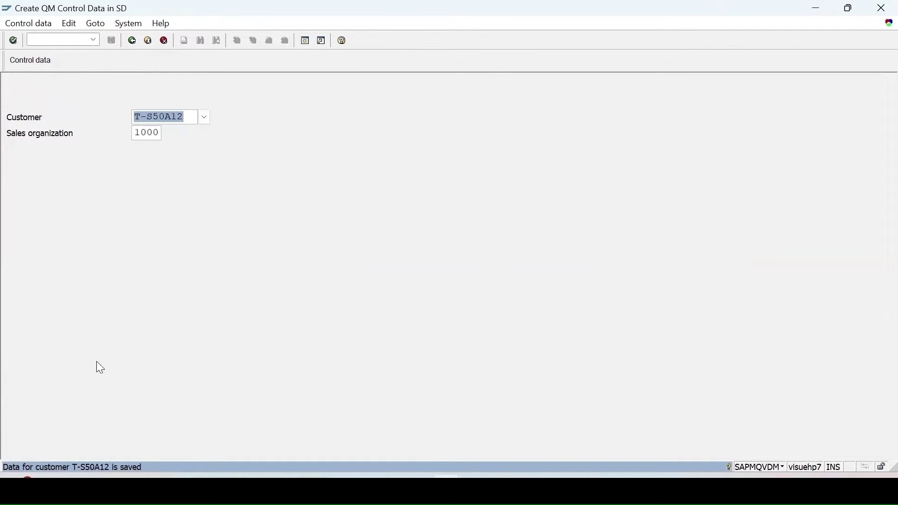
- Go to transaction QP01 and start a new inspection plan for material T-AS112 in plant 1000
{"action": "left_click", "coordinate": [81, 40]}
{"action": "type", "text": "/n"}
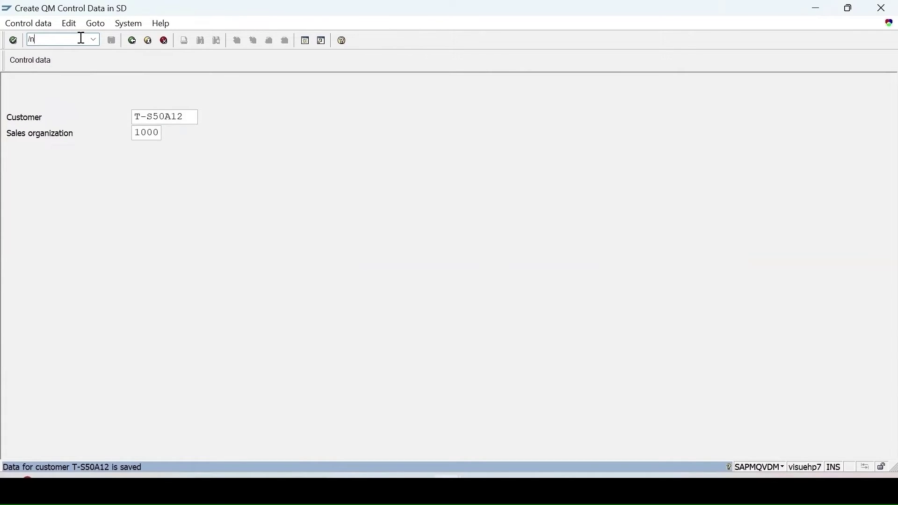
{"action": "type", "text": "qp01"}
{"action": "key", "text": "Return"}
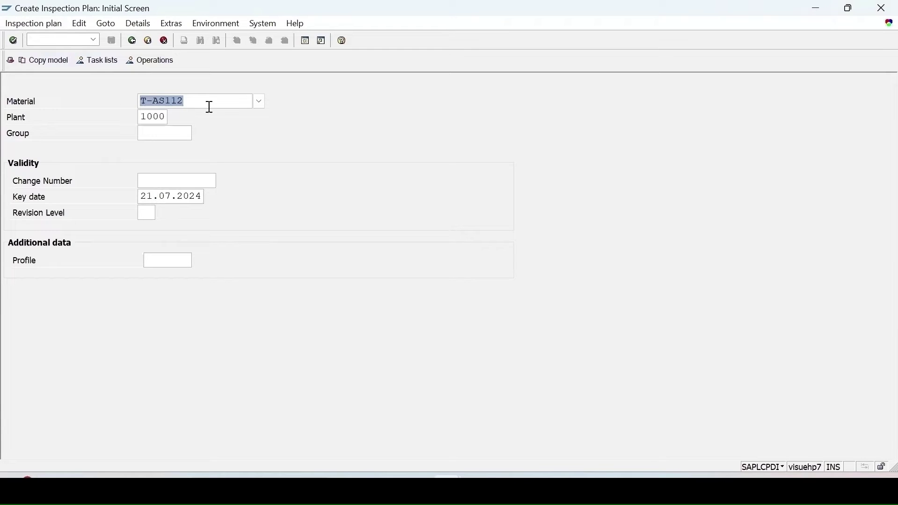
{"action": "key", "text": "Return"}
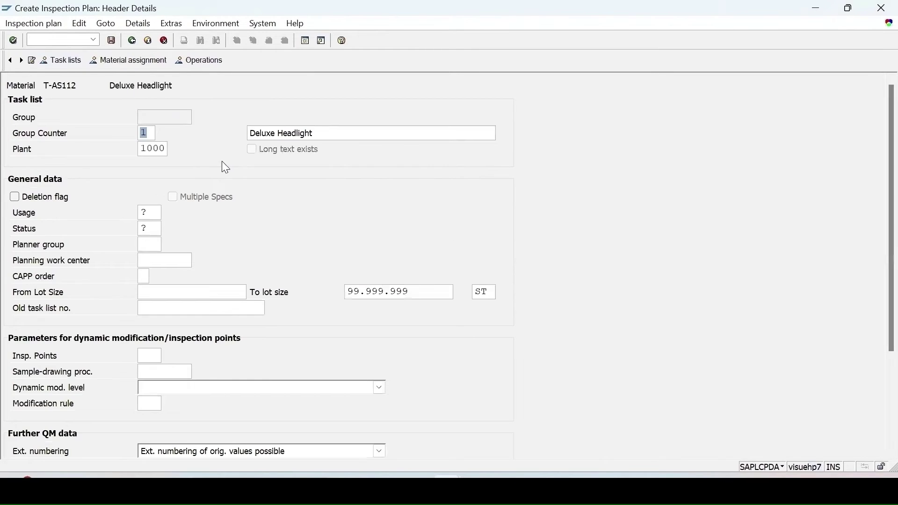
- Set the inspection plan's usage to 6, Goods issue, and its status to 4, Released (general)
{"action": "left_click", "coordinate": [153, 212]}
{"action": "left_click", "coordinate": [168, 217]}
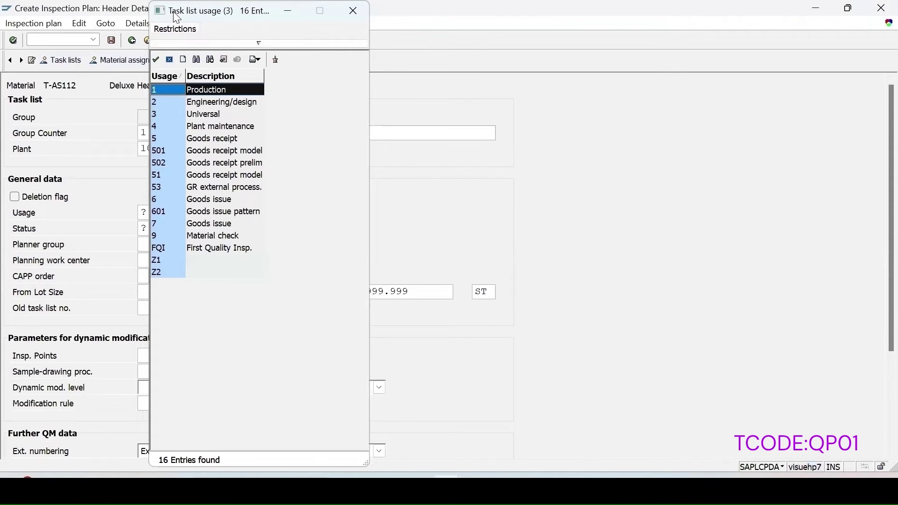
{"action": "left_click_drag", "start_coordinate": [176, 14], "coordinate": [478, 99]}
{"action": "left_click", "coordinate": [514, 285]}
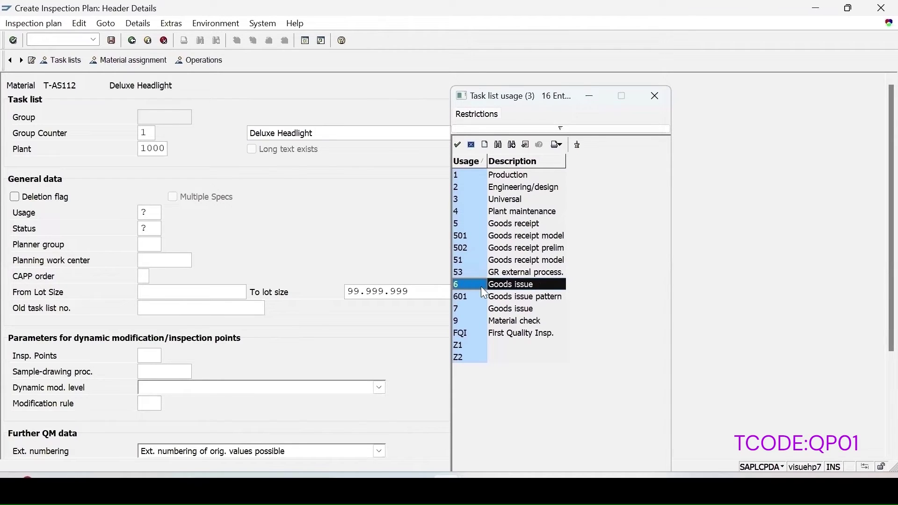
{"action": "double_click", "coordinate": [460, 287]}
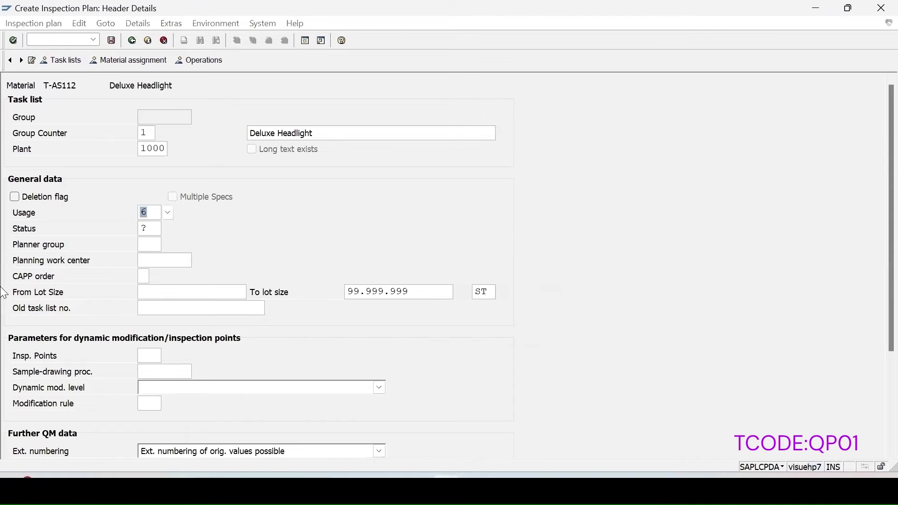
{"action": "left_click", "coordinate": [144, 228]}
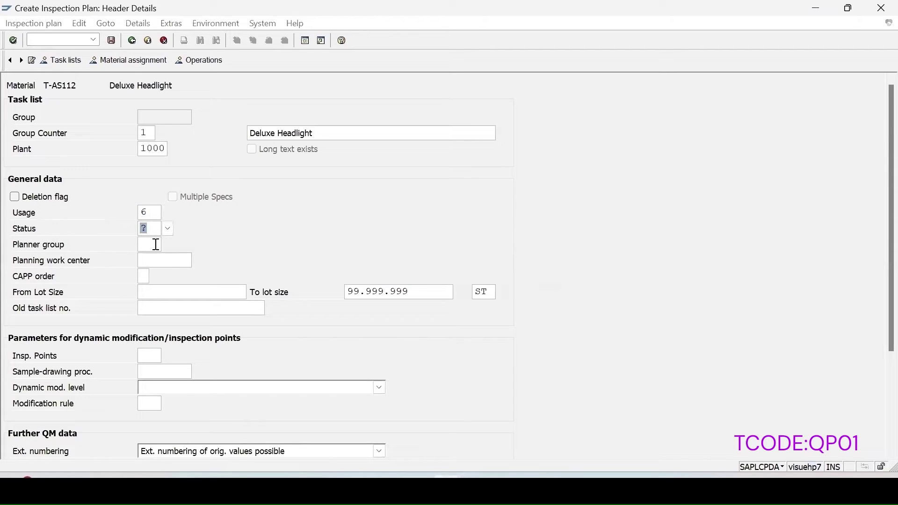
{"action": "type", "text": "4"}
{"action": "key", "text": "Return"}
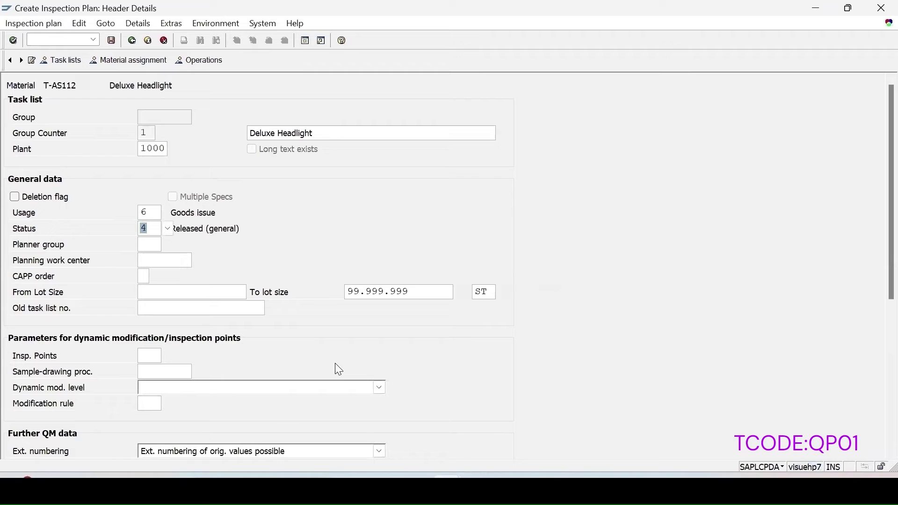
- Define operation 0010 in the plan with control key QM01 and the description Inspection
{"action": "left_click", "coordinate": [183, 64]}
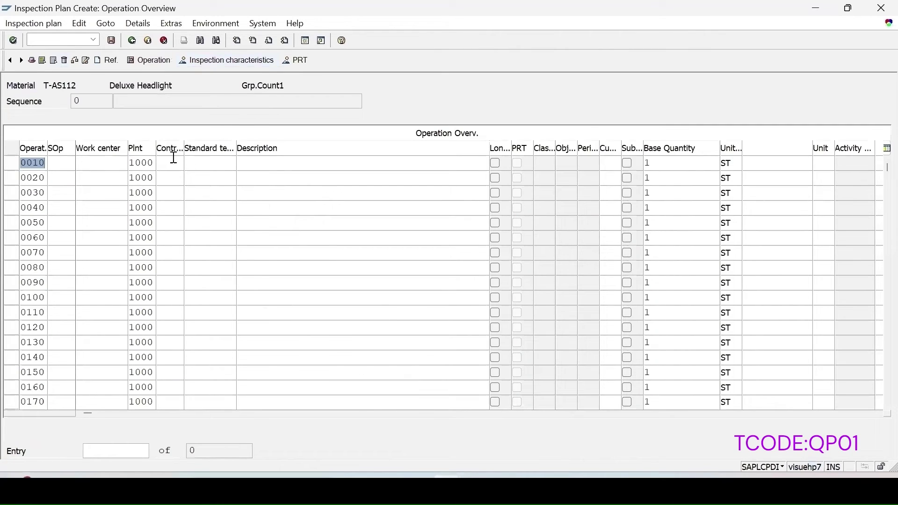
{"action": "left_click", "coordinate": [163, 160]}
{"action": "type", "text": "qm01"}
{"action": "left_click", "coordinate": [282, 164]}
{"action": "left_click", "coordinate": [265, 177]}
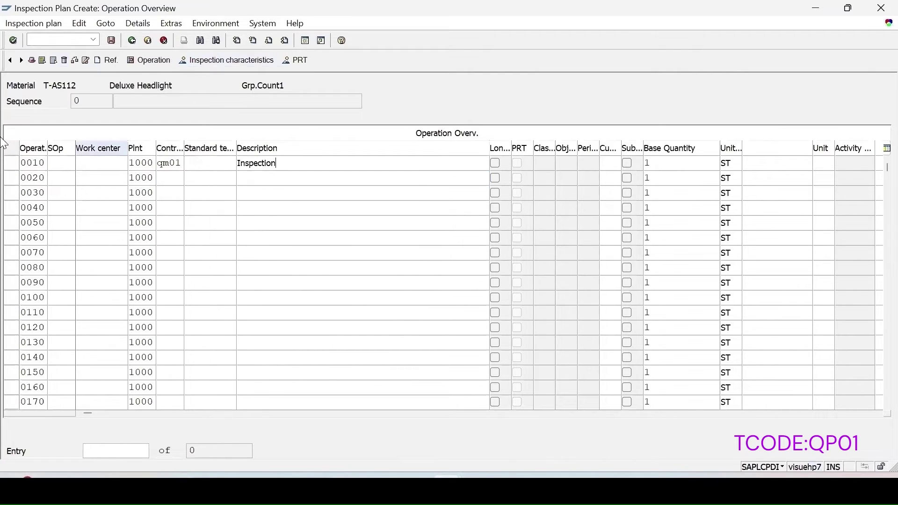
- Open the inspection characteristics of operation 0010 and assign the master characteristic LENGTH as characteristic 10
{"action": "left_click", "coordinate": [12, 163]}
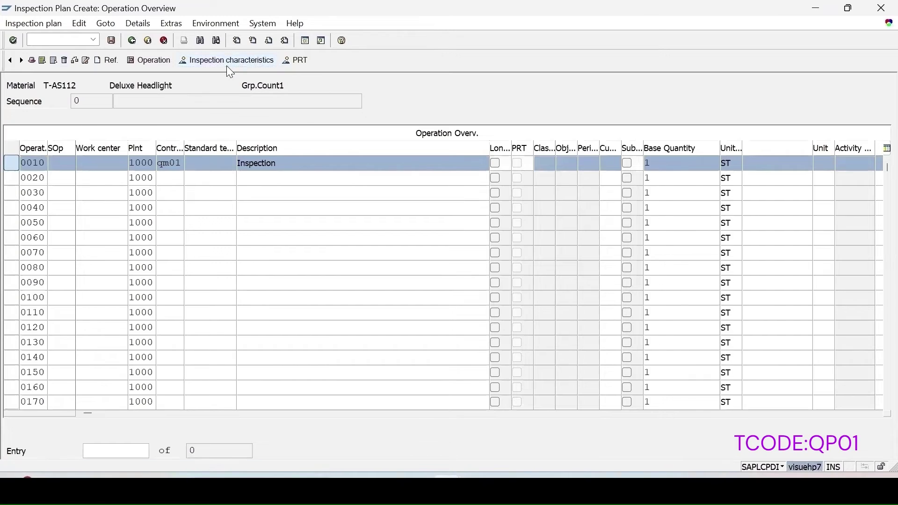
{"action": "left_click", "coordinate": [226, 64]}
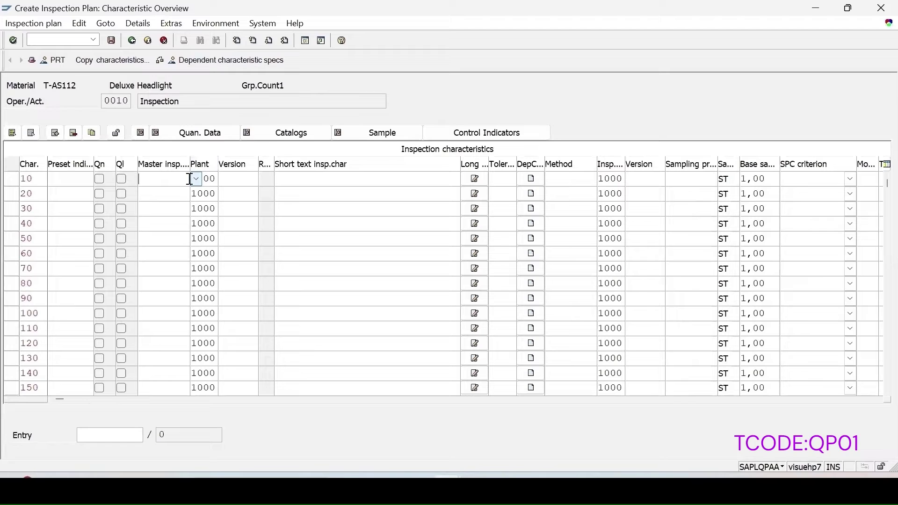
{"action": "left_click", "coordinate": [196, 179]}
{"action": "left_click", "coordinate": [173, 233]}
{"action": "key", "text": "Return"}
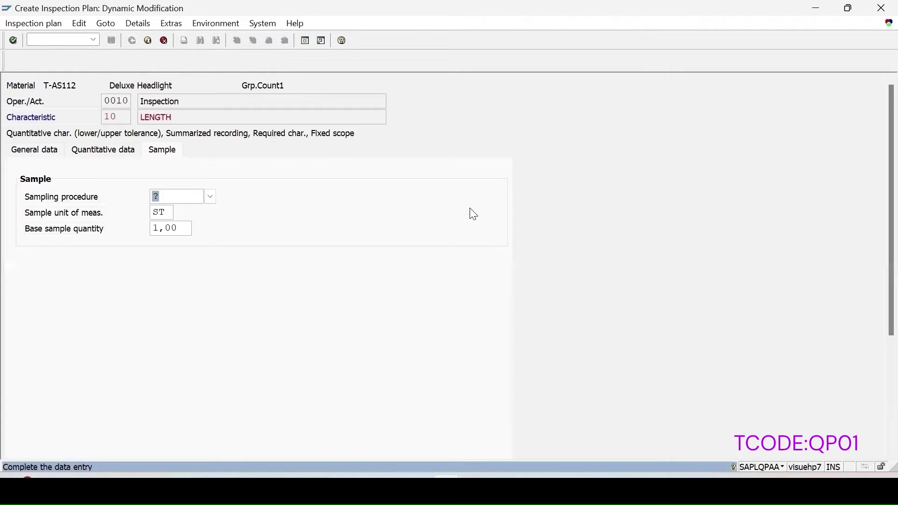
- Assign sampling procedure TOMAR_FI to the LENGTH characteristic and save the inspection plan
{"action": "left_click", "coordinate": [209, 195]}
{"action": "scroll", "coordinate": [330, 260], "scroll_direction": "down", "scroll_amount": 16}
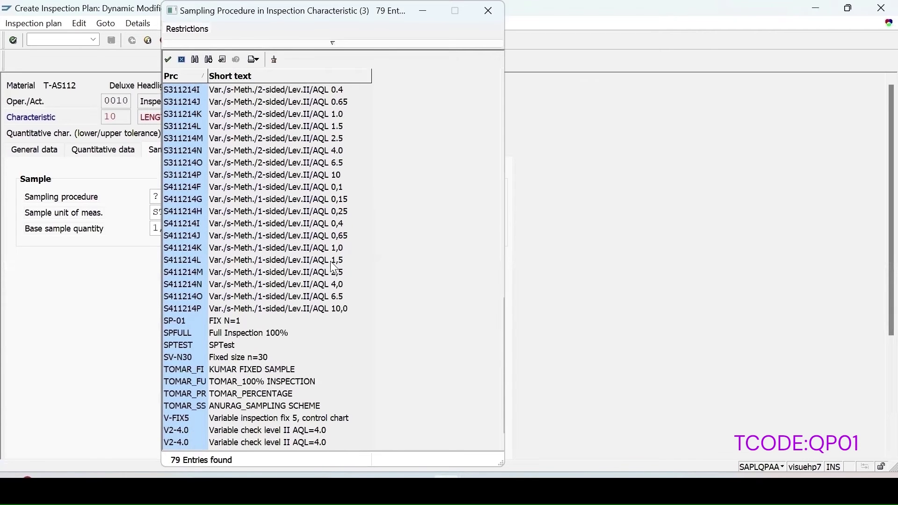
{"action": "left_click", "coordinate": [271, 370]}
{"action": "double_click", "coordinate": [269, 368]}
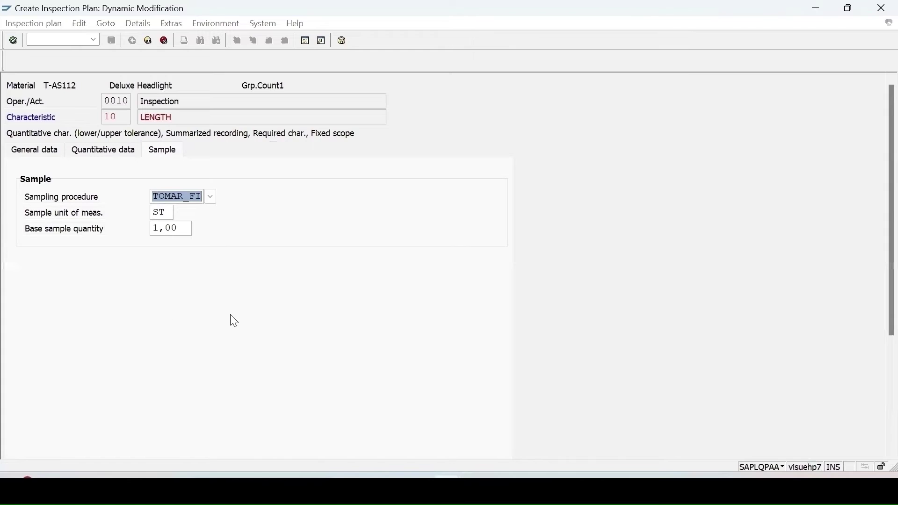
{"action": "key", "text": "Return"}
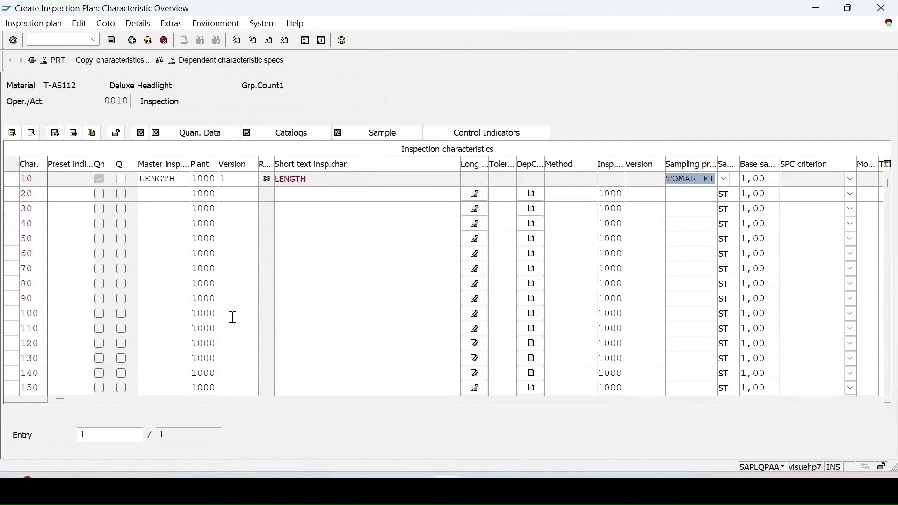
{"action": "left_click", "coordinate": [113, 42]}
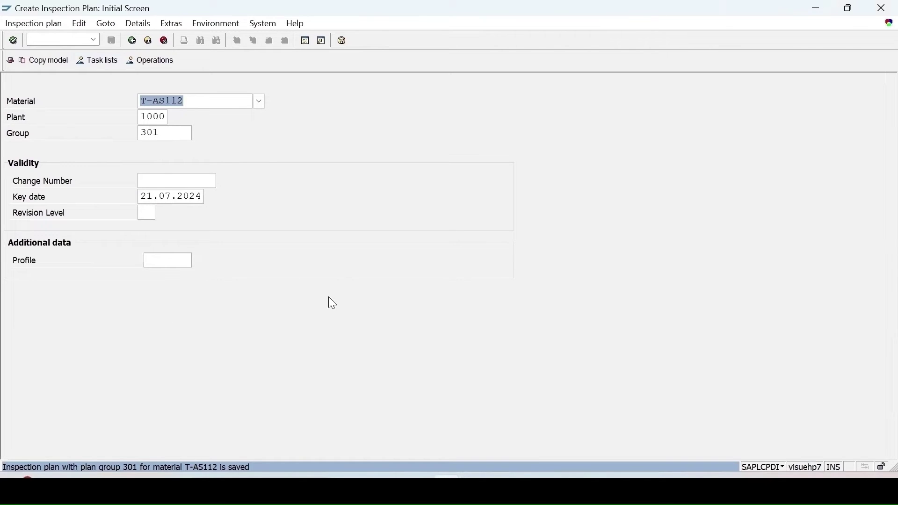
- Go to transaction VA05 and list the sales orders with order type OR
{"action": "left_click", "coordinate": [49, 44]}
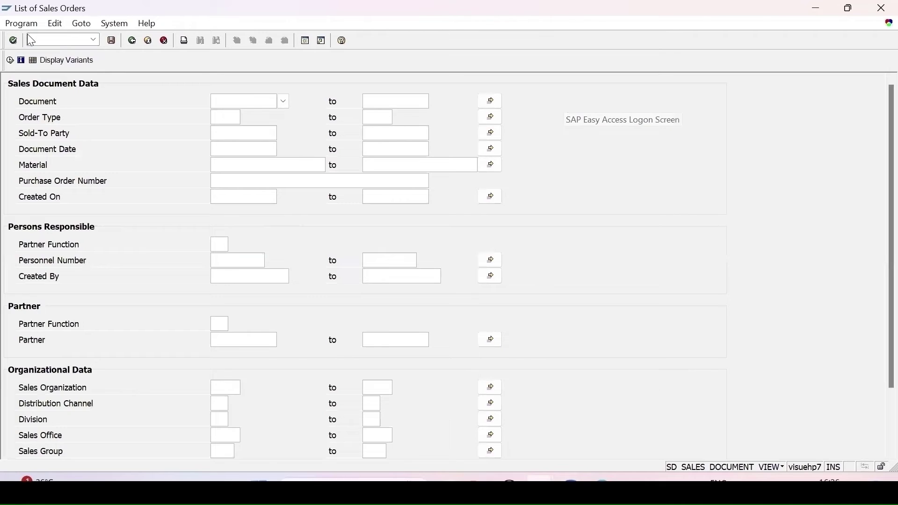
{"action": "left_click", "coordinate": [222, 121]}
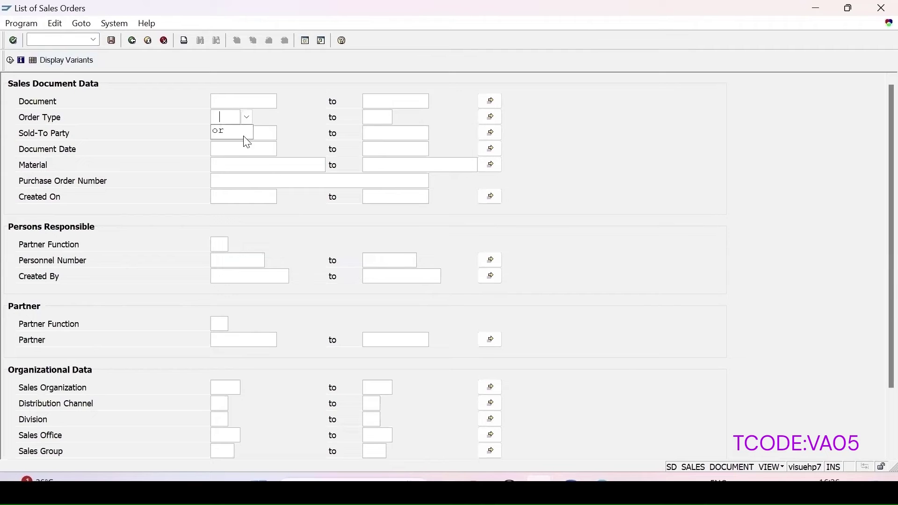
{"action": "left_click", "coordinate": [231, 134]}
{"action": "left_click", "coordinate": [8, 62]}
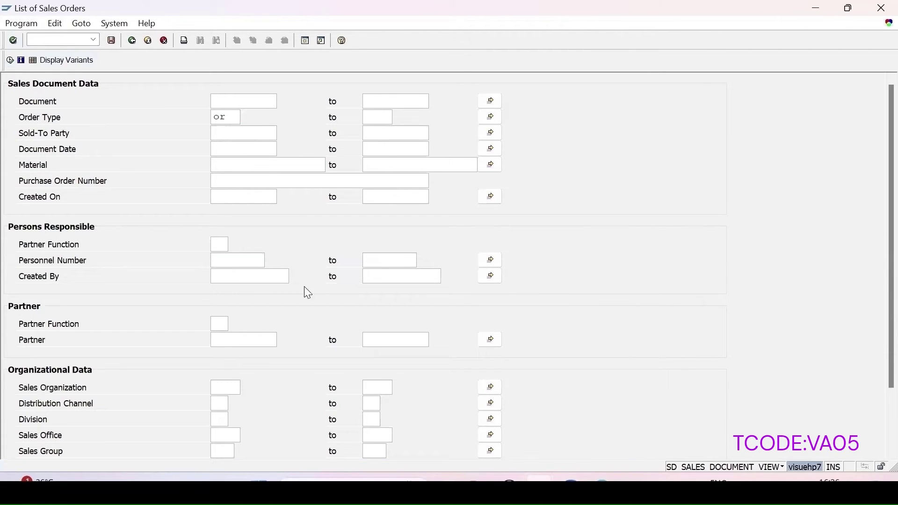
- Sort the sales order list by document date in descending order and copy the number of the T-AS101 order from 14.07.2024 with quantity 1
{"action": "left_click_drag", "start_coordinate": [223, 87], "coordinate": [172, 86]}
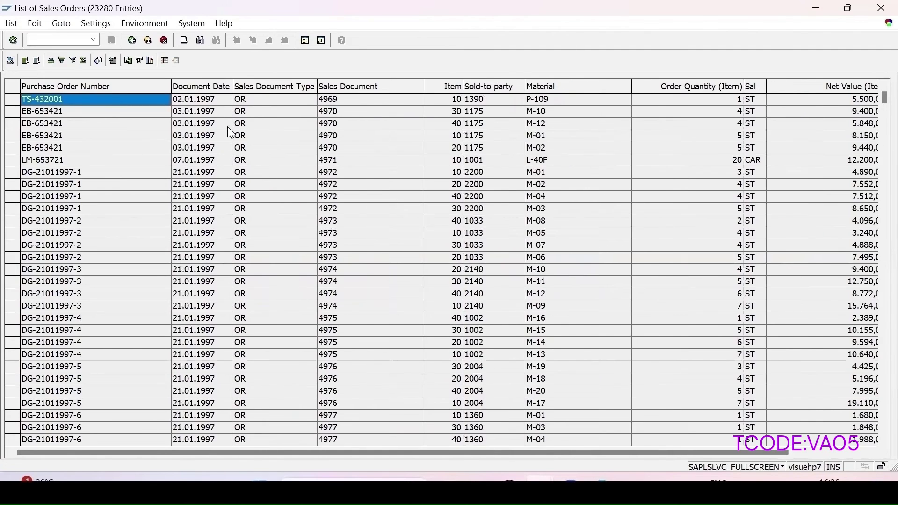
{"action": "left_click", "coordinate": [219, 90]}
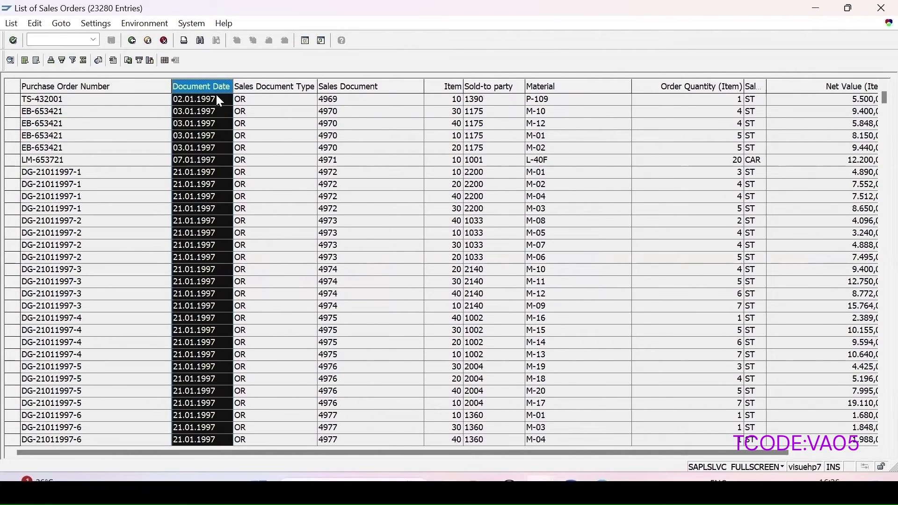
{"action": "left_click", "coordinate": [61, 61]}
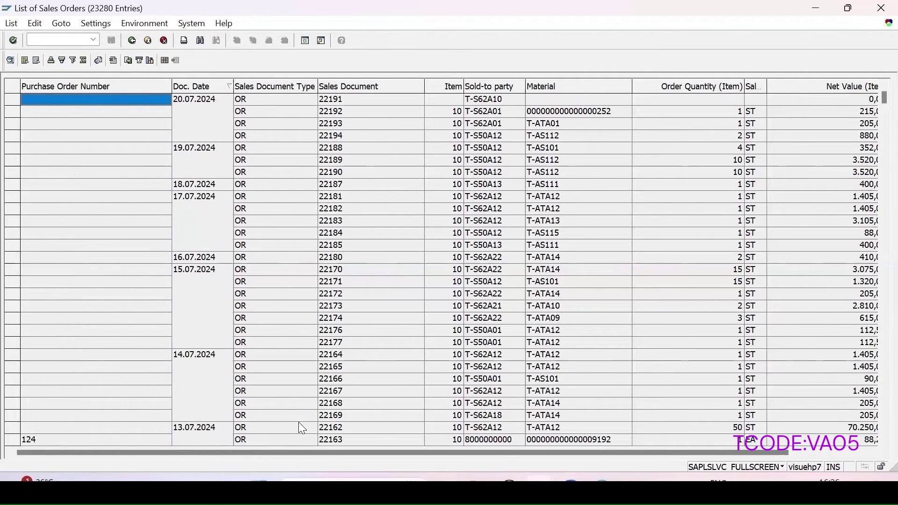
{"action": "left_click", "coordinate": [340, 416]}
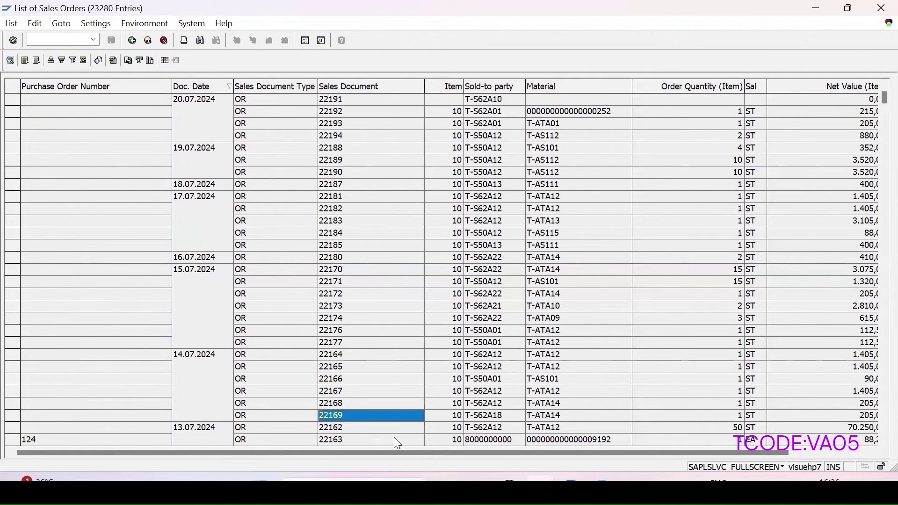
{"action": "left_click", "coordinate": [339, 379]}
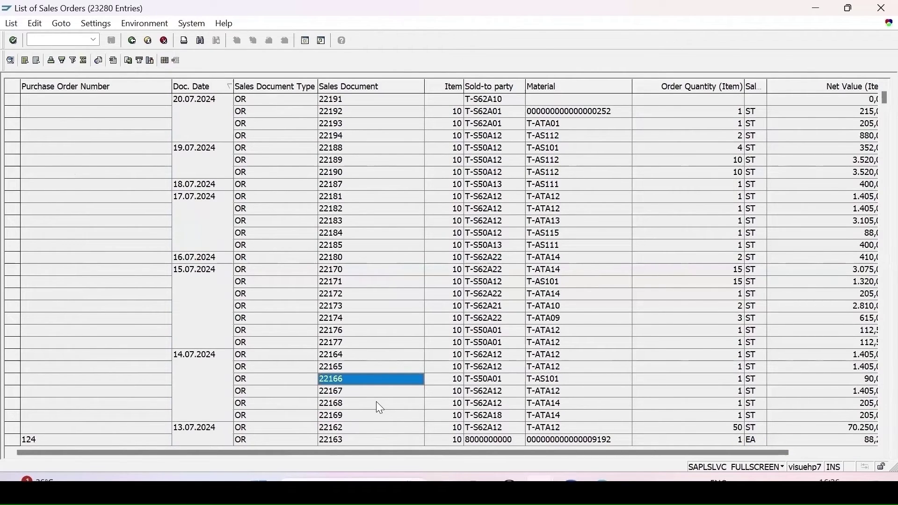
{"action": "key", "text": "ctrl+c"}
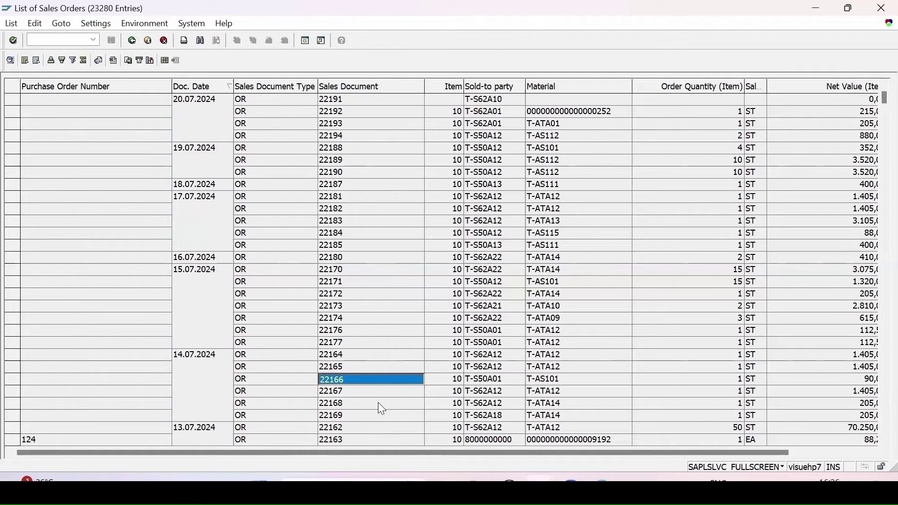
- Start transaction VA01 in a new session to create a sales order
{"action": "left_click", "coordinate": [304, 38]}
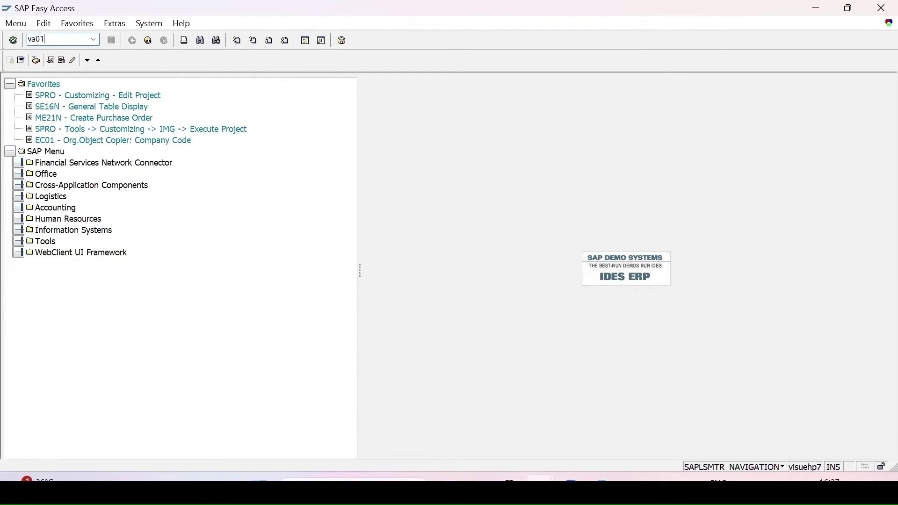
{"action": "key", "text": "Return"}
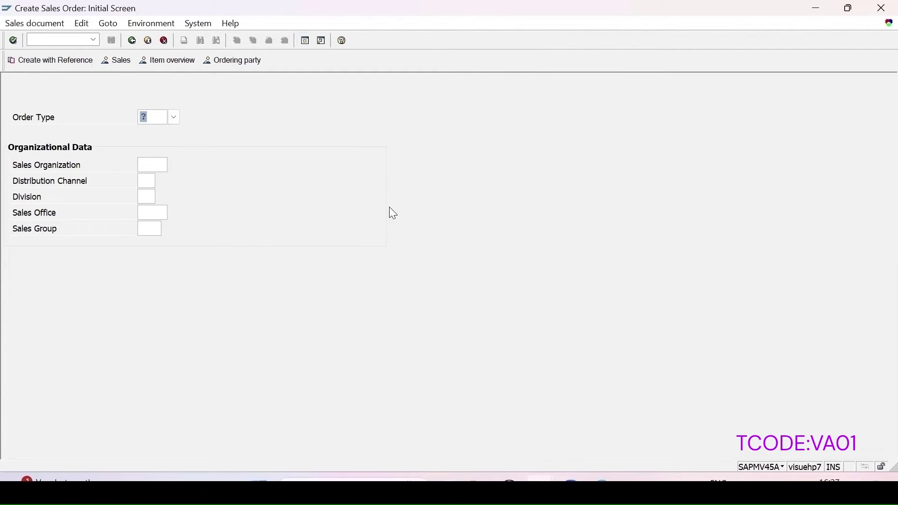
{"action": "left_click", "coordinate": [176, 118]}
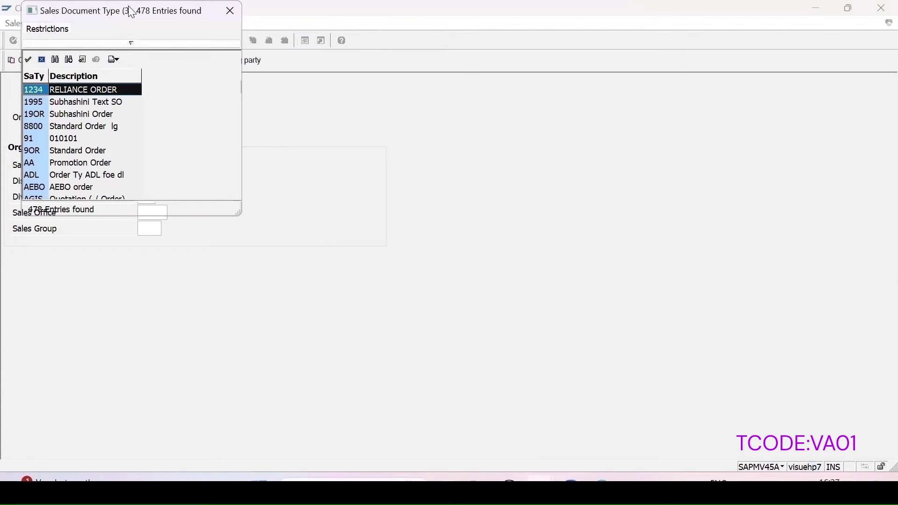
{"action": "left_click_drag", "start_coordinate": [131, 12], "coordinate": [488, 135]}
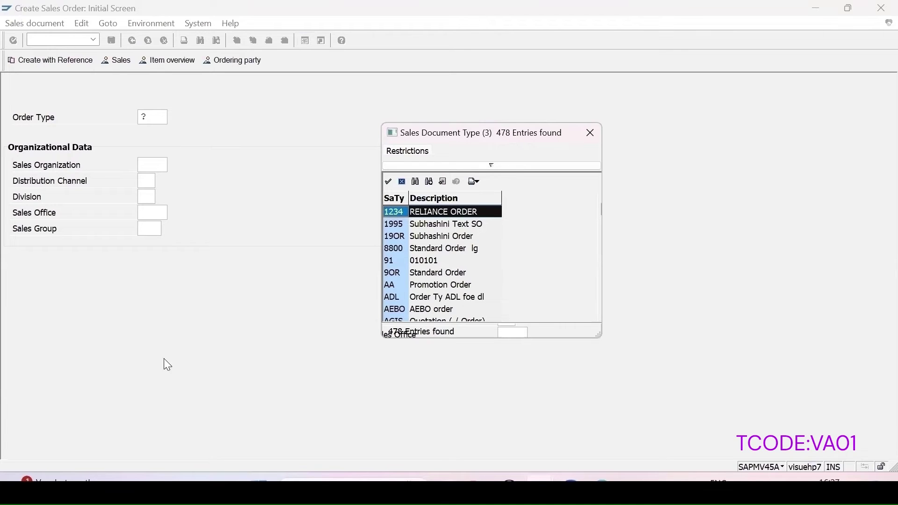
{"action": "scroll", "coordinate": [464, 270], "scroll_direction": "down", "scroll_amount": 15}
{"action": "scroll", "coordinate": [465, 271], "scroll_direction": "down", "scroll_amount": 10}
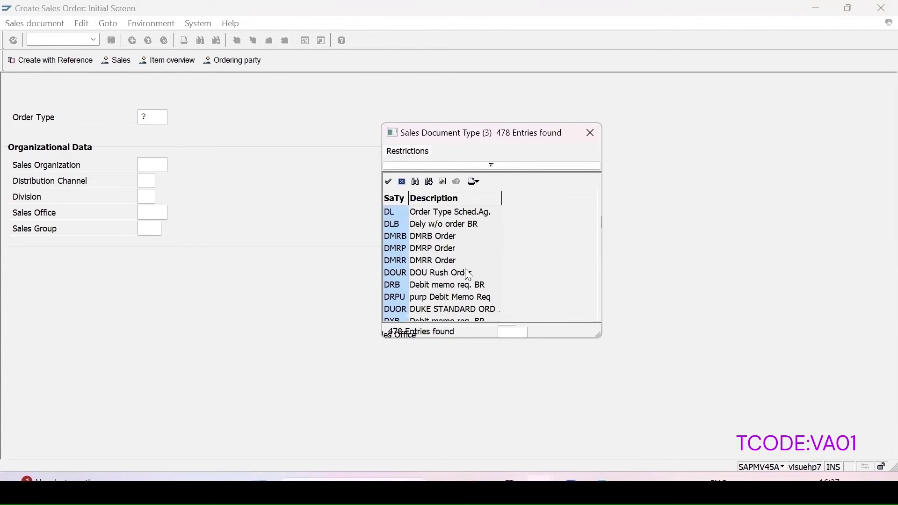
{"action": "left_click", "coordinate": [598, 136]}
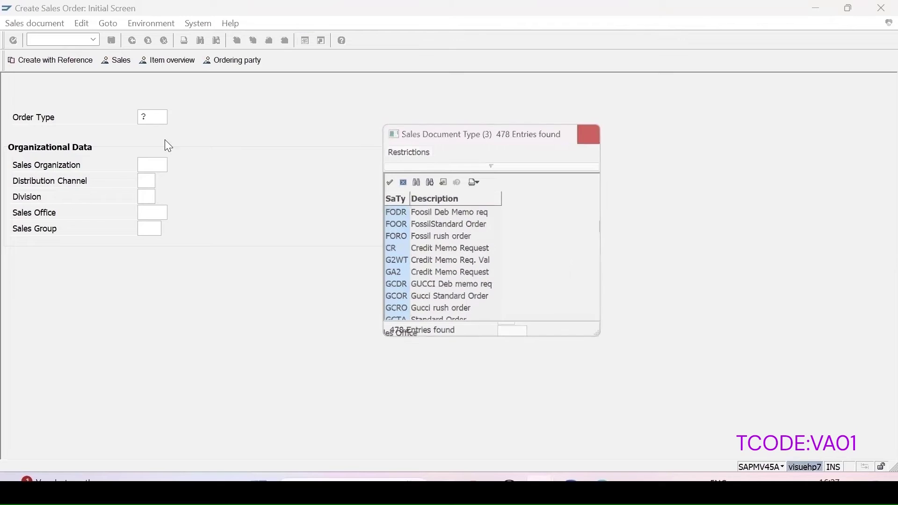
- Set the order type to OR, open the order overview and restart VA01 to return to its initial screen
{"action": "type", "text": "or"}
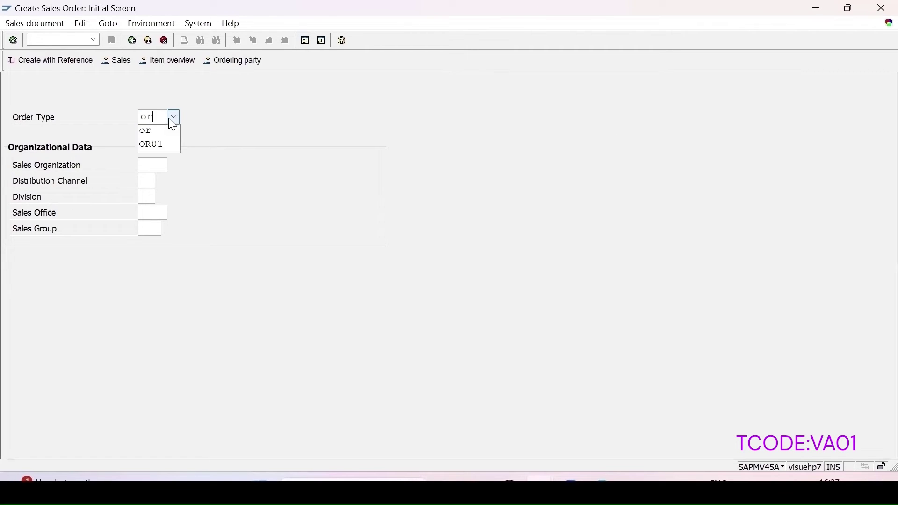
{"action": "key", "text": "Return"}
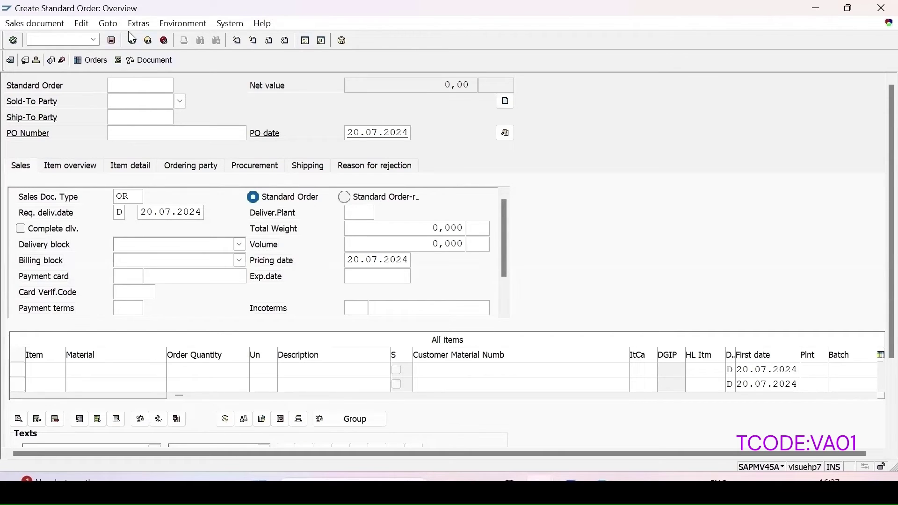
{"action": "left_click", "coordinate": [93, 39]}
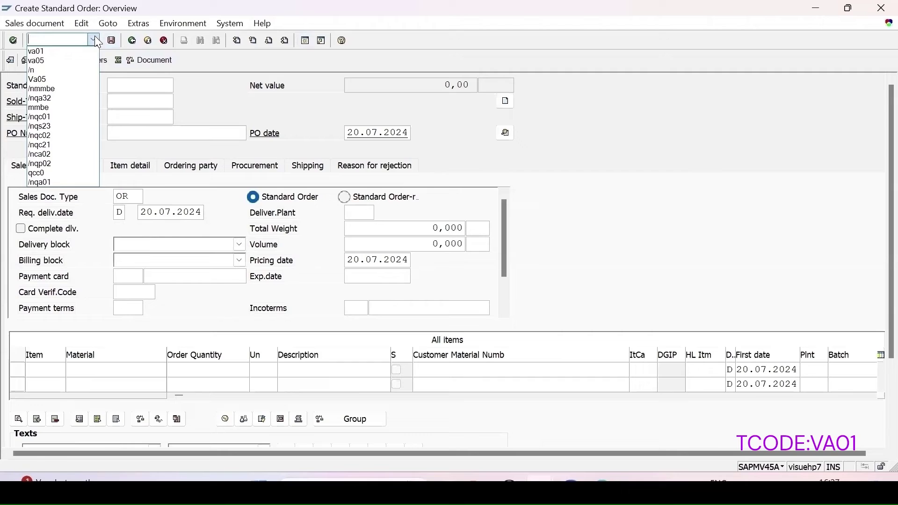
{"action": "left_click", "coordinate": [47, 52]}
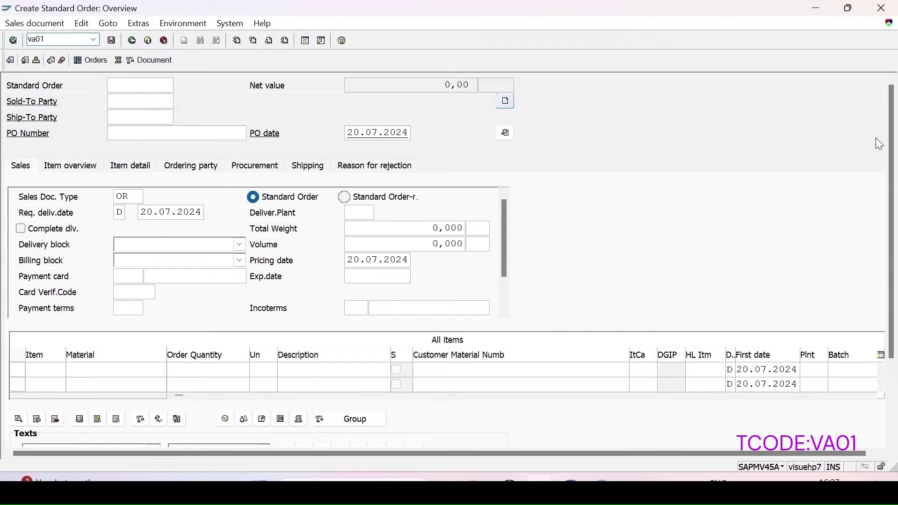
{"action": "key", "text": "Return"}
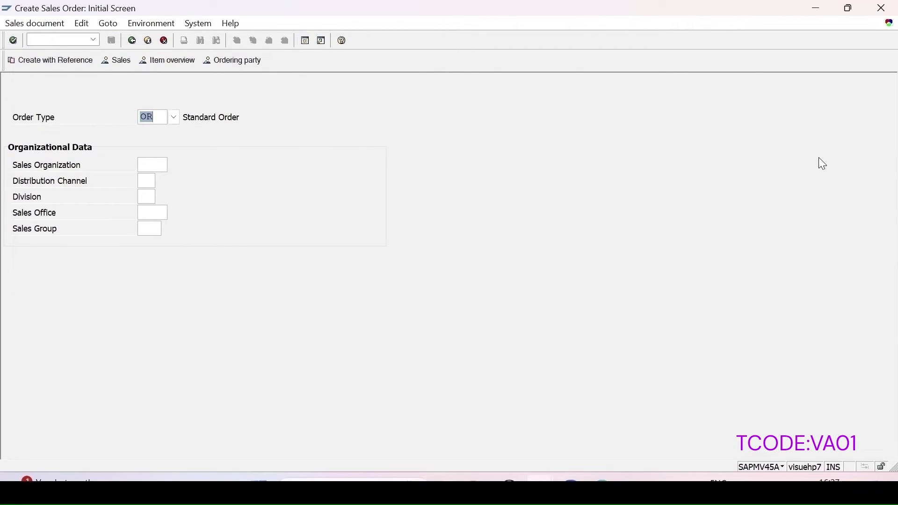
- Create the standard order with reference to the copied sales order number and copy its data
{"action": "left_click", "coordinate": [70, 61]}
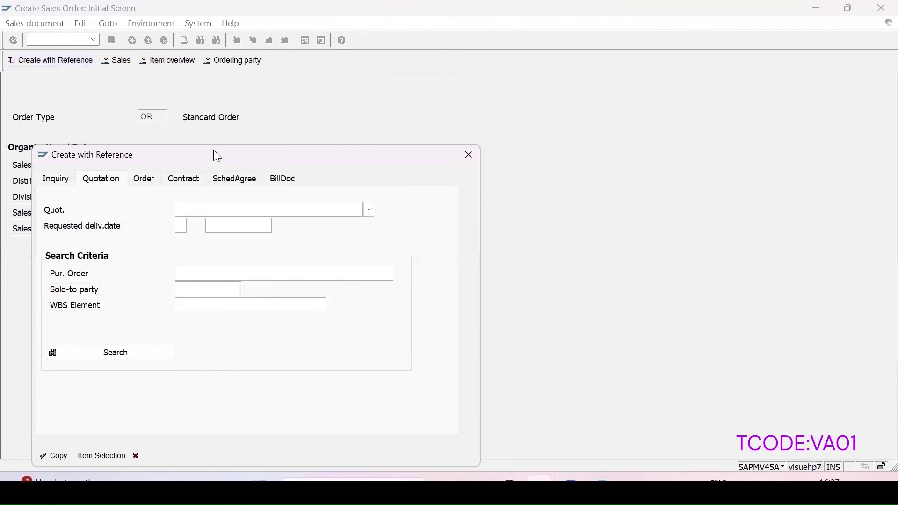
{"action": "left_click_drag", "start_coordinate": [213, 151], "coordinate": [562, 147]}
{"action": "left_click", "coordinate": [494, 178]}
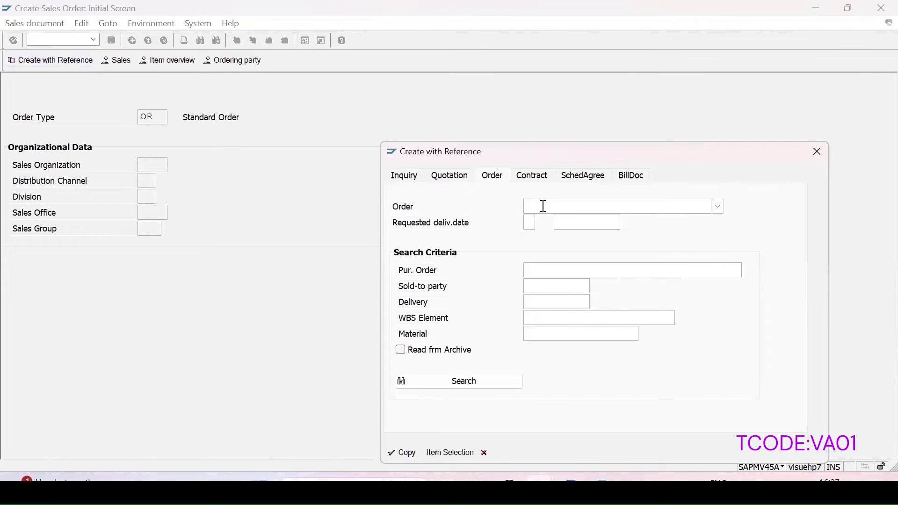
{"action": "type", "text": "22166"}
{"action": "left_click", "coordinate": [399, 452]}
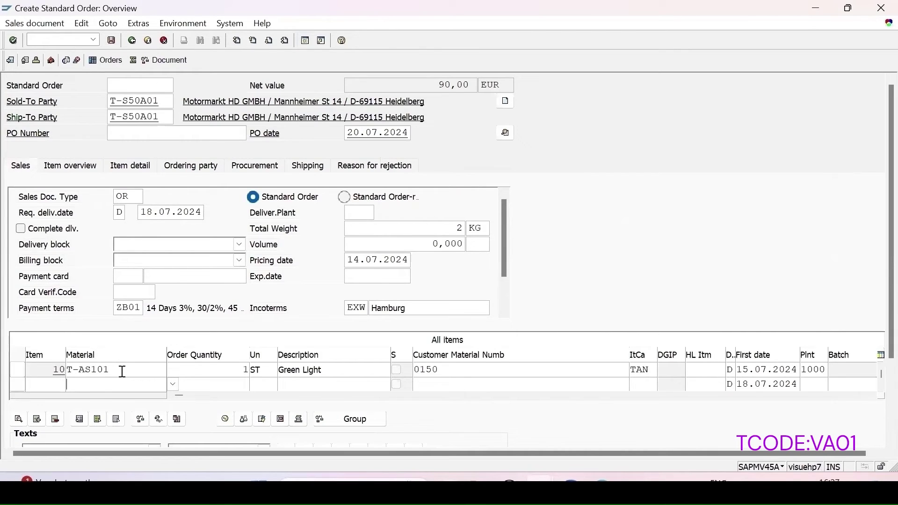
- Replace the material of item 10 with T-AS112, taken from the stock overview session
{"action": "left_click_drag", "start_coordinate": [120, 371], "coordinate": [9, 356]}
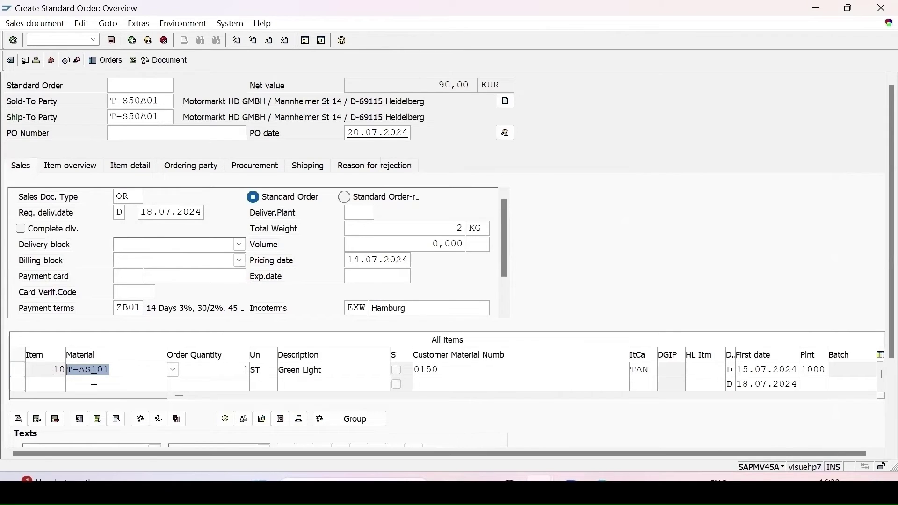
{"action": "left_click", "coordinate": [539, 487]}
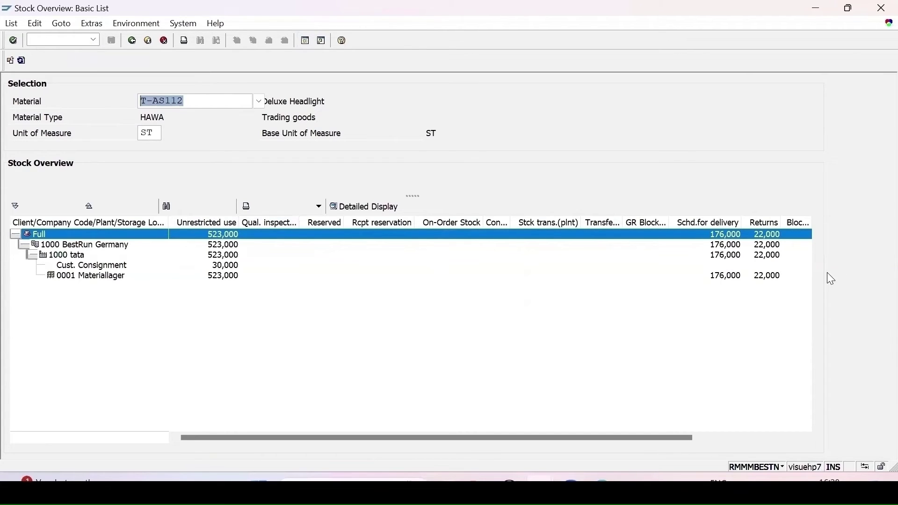
{"action": "mouse_move", "coordinate": [539, 487]}
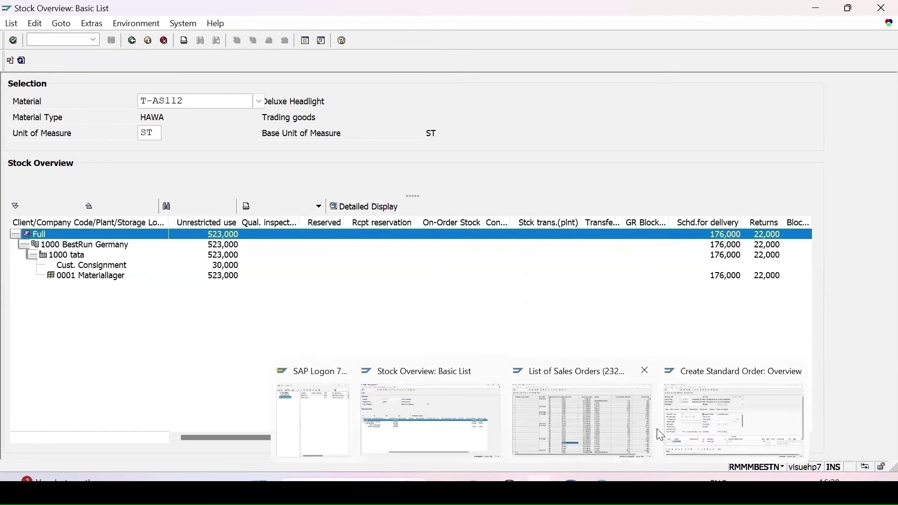
{"action": "left_click", "coordinate": [697, 429]}
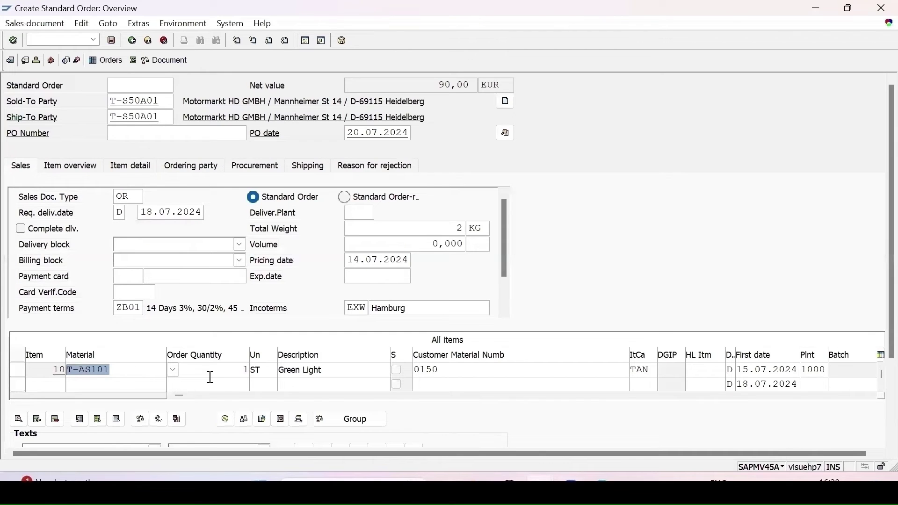
{"action": "key", "text": "ctrl+v"}
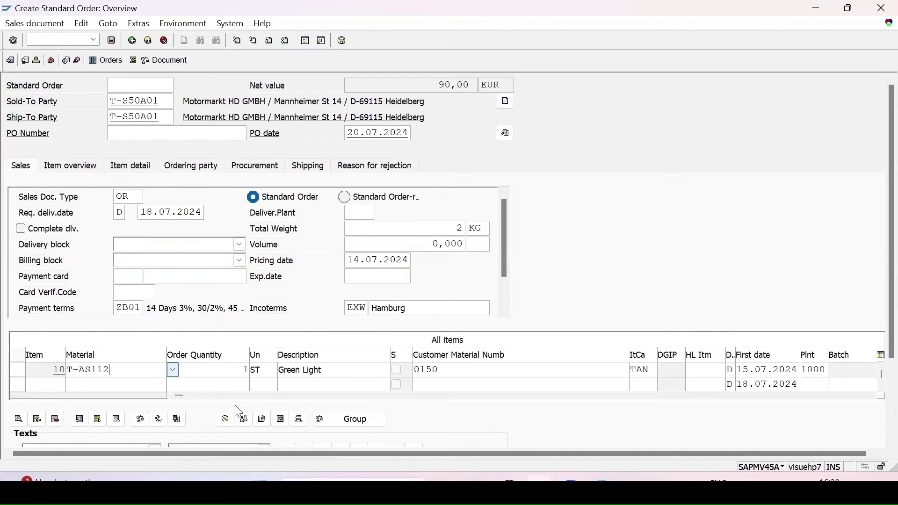
- Accept the complete delivery for item 10 in the availability control and save the standard order
{"action": "left_click", "coordinate": [177, 419]}
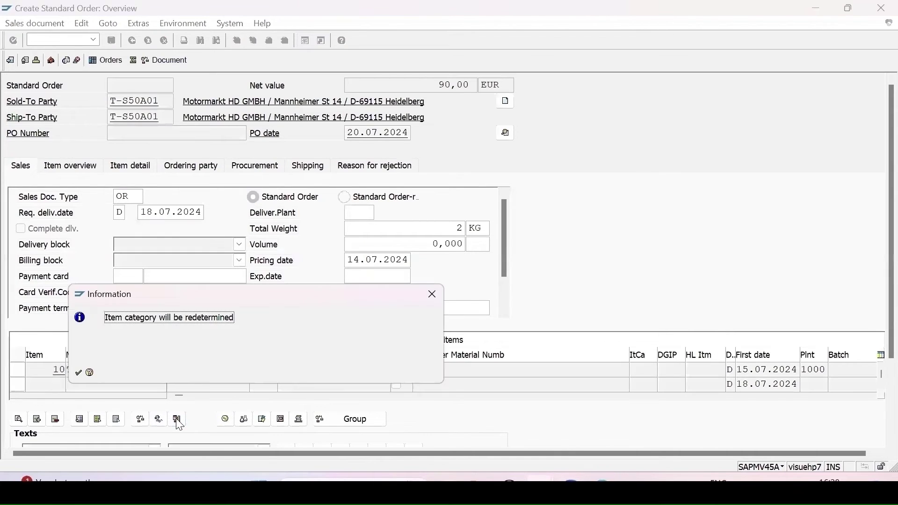
{"action": "left_click", "coordinate": [432, 293]}
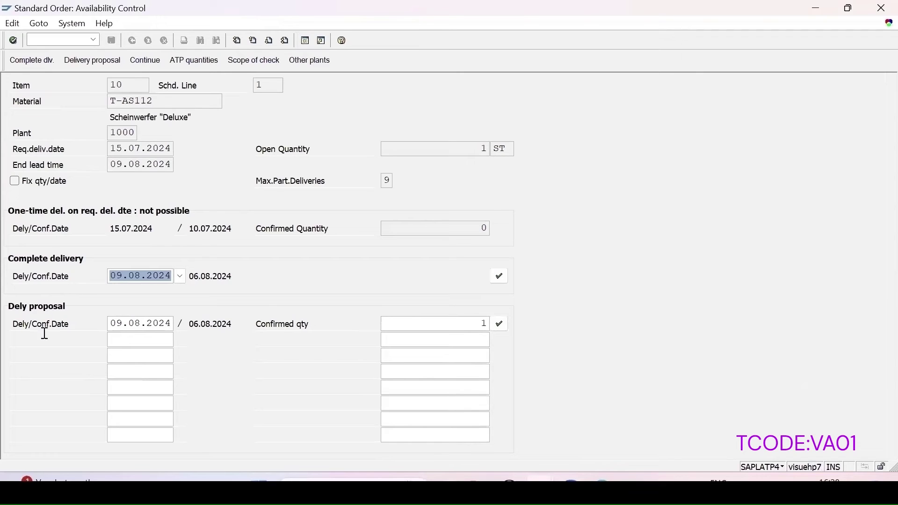
{"action": "left_click", "coordinate": [9, 65]}
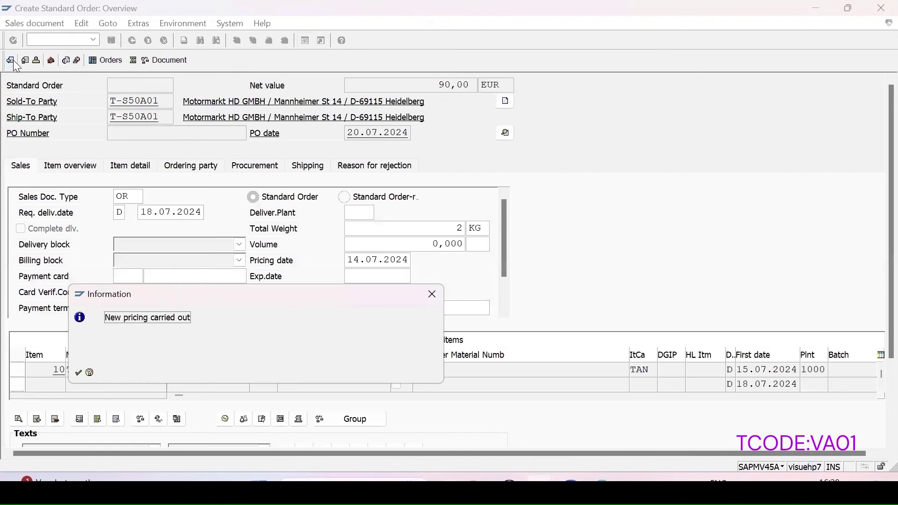
{"action": "left_click", "coordinate": [77, 371]}
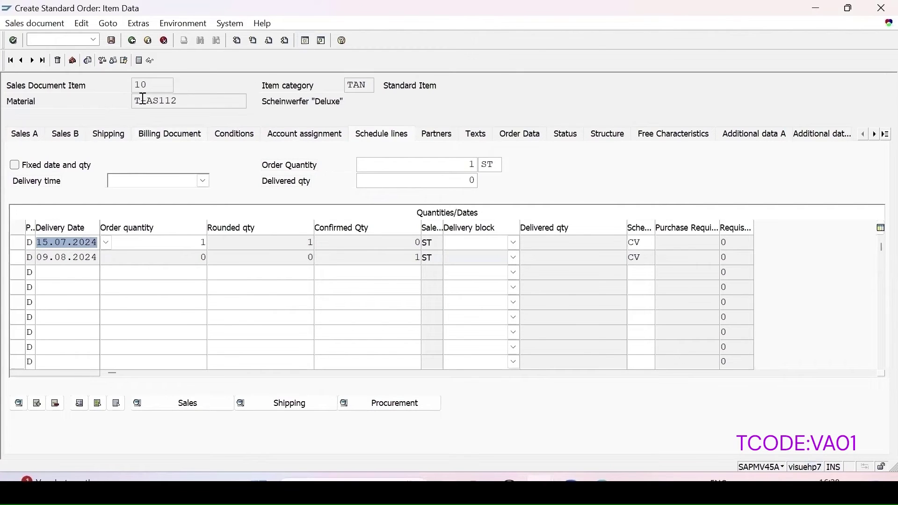
{"action": "left_click", "coordinate": [132, 42]}
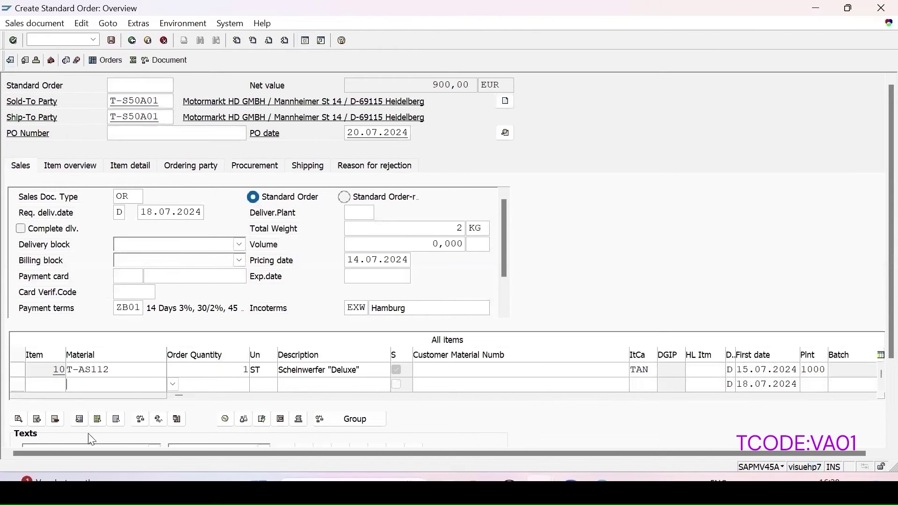
{"action": "left_click", "coordinate": [112, 41]}
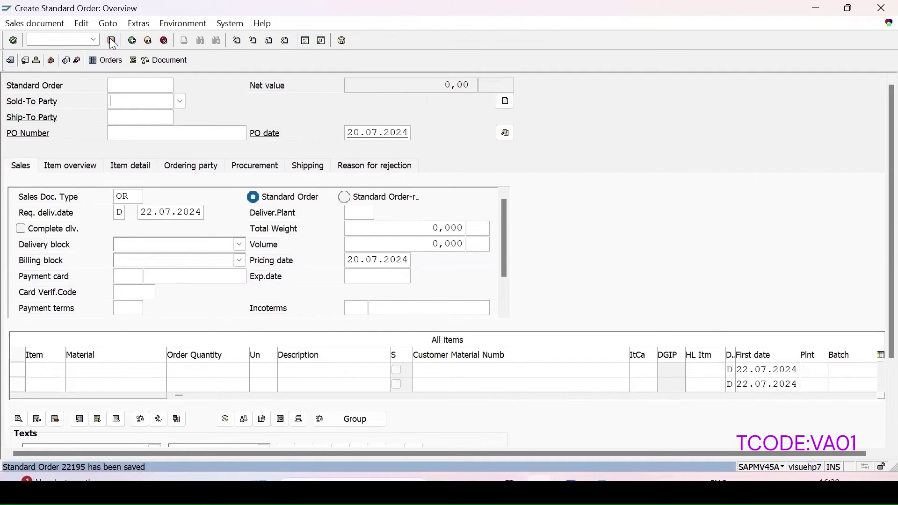
- View the details of the save message and open the newly created sales order in change mode
{"action": "left_click", "coordinate": [75, 466]}
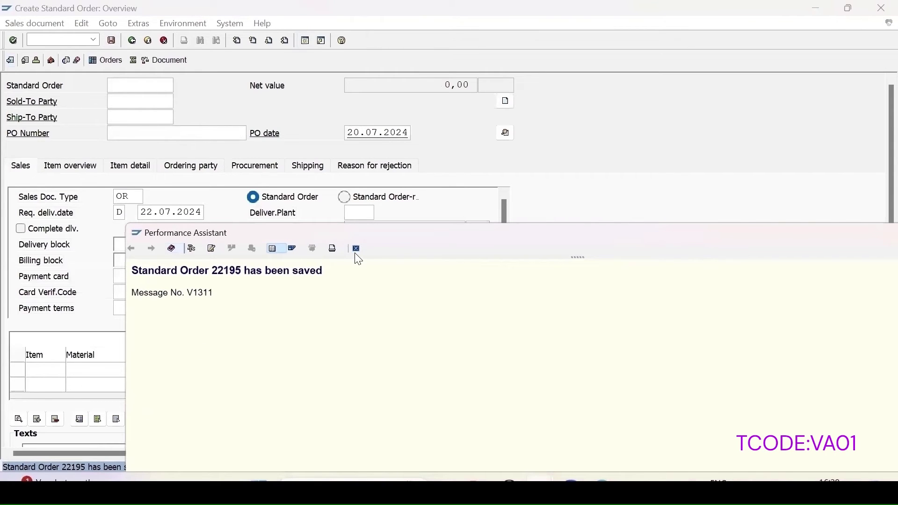
{"action": "left_click", "coordinate": [357, 249]}
{"action": "left_click", "coordinate": [19, 24]}
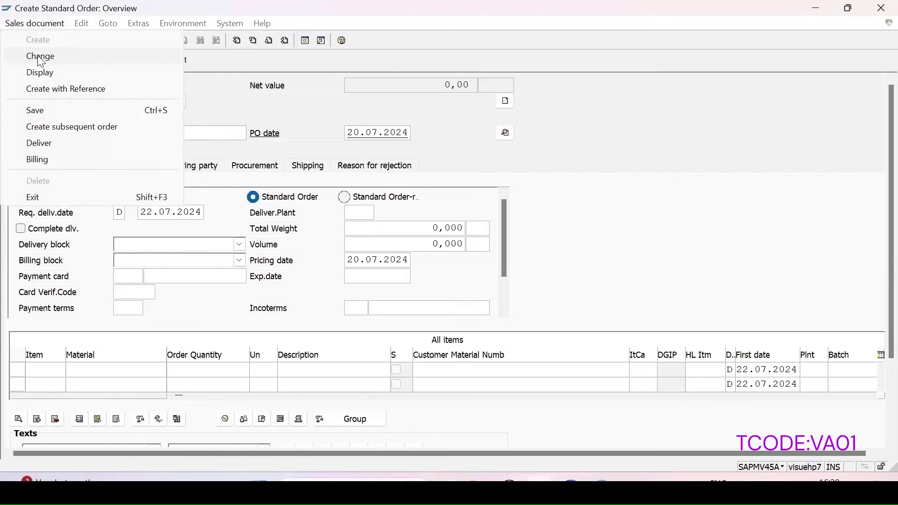
{"action": "left_click", "coordinate": [41, 56]}
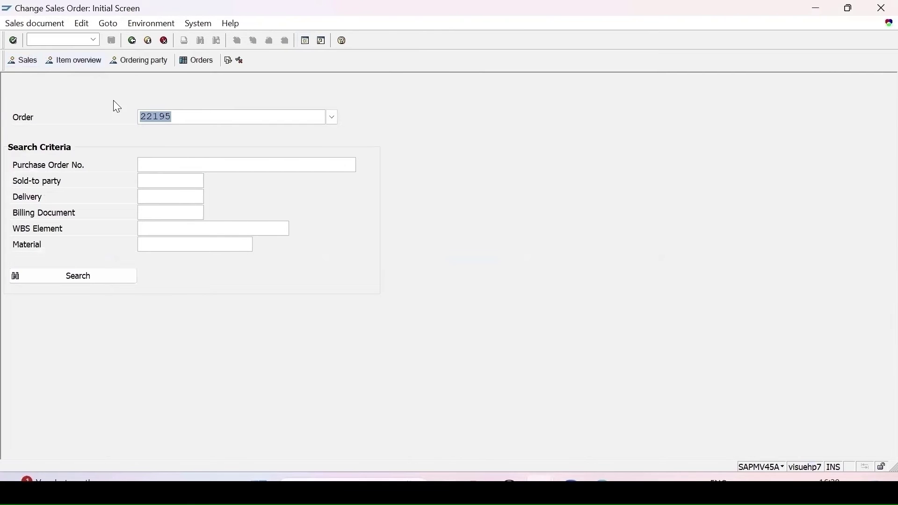
{"action": "key", "text": "Return"}
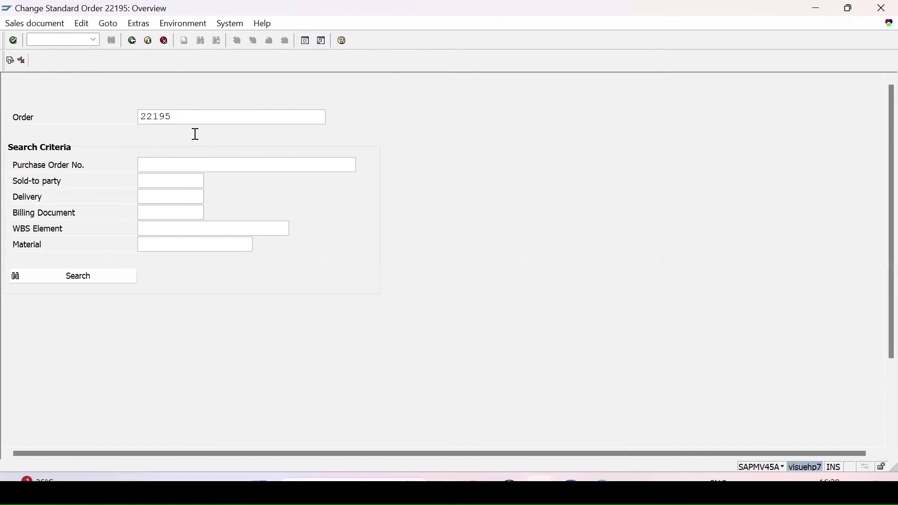
- Start the delivery of the sales order, check the delivery log message, and return to the outbound delivery data
{"action": "left_click", "coordinate": [30, 25]}
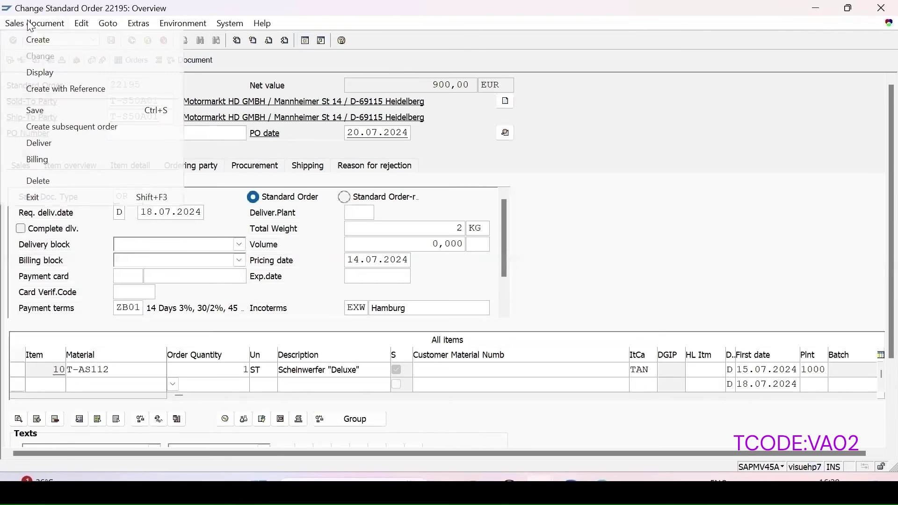
{"action": "left_click", "coordinate": [51, 146]}
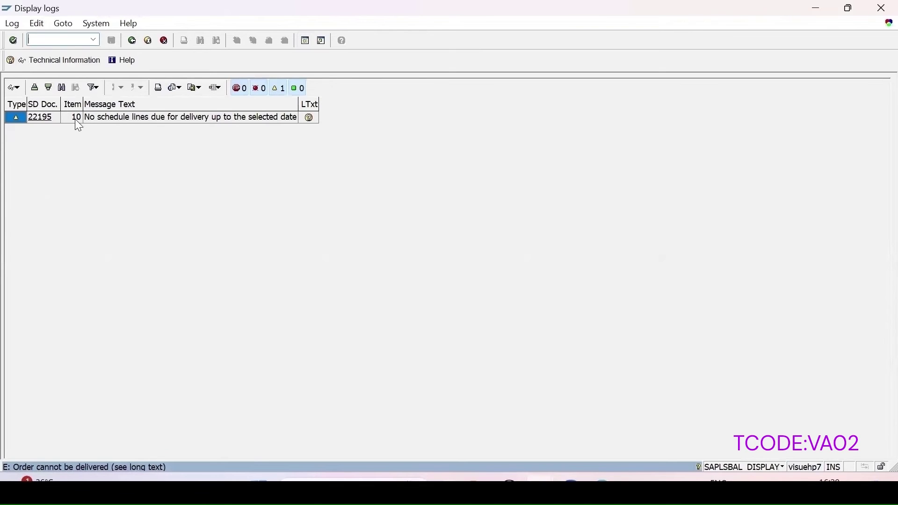
{"action": "left_click", "coordinate": [104, 116]}
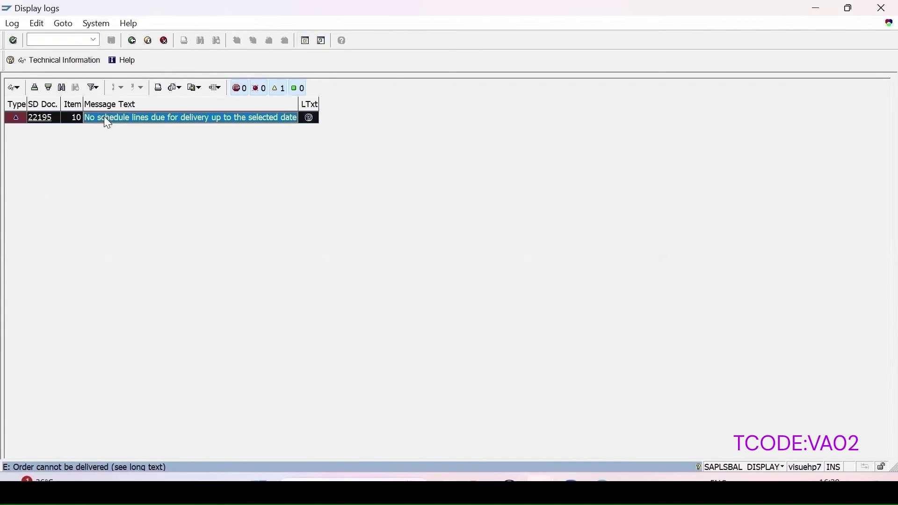
{"action": "left_click", "coordinate": [133, 41]}
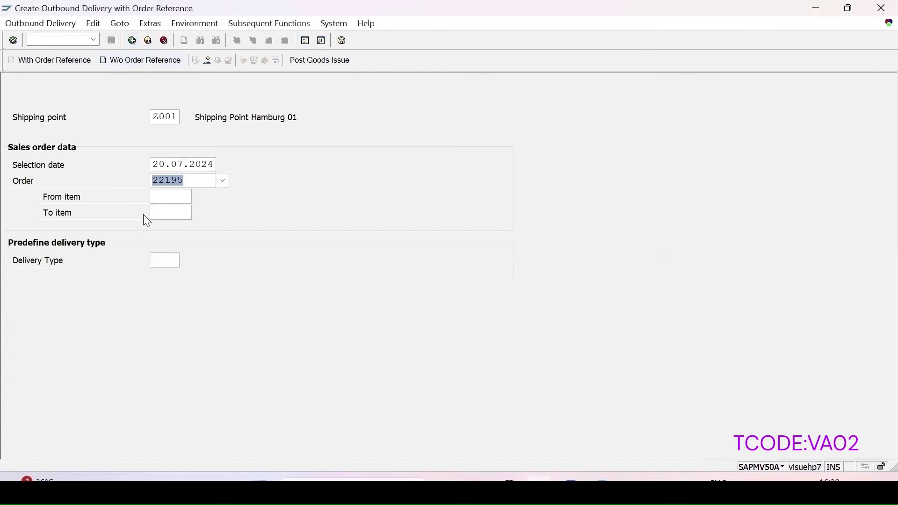
- Set the selection date to 09.08.2024 and generate the outbound delivery with reference to the sales order
{"action": "left_click", "coordinate": [151, 164]}
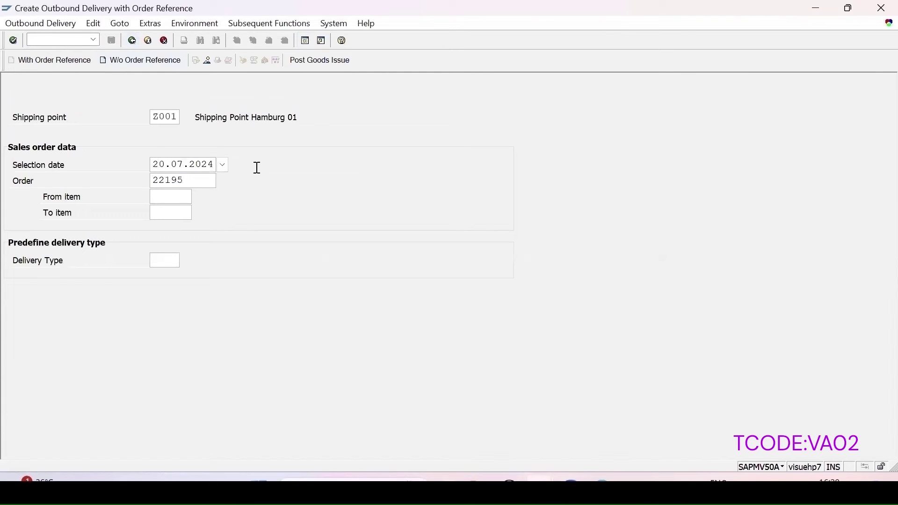
{"action": "left_click", "coordinate": [224, 165]}
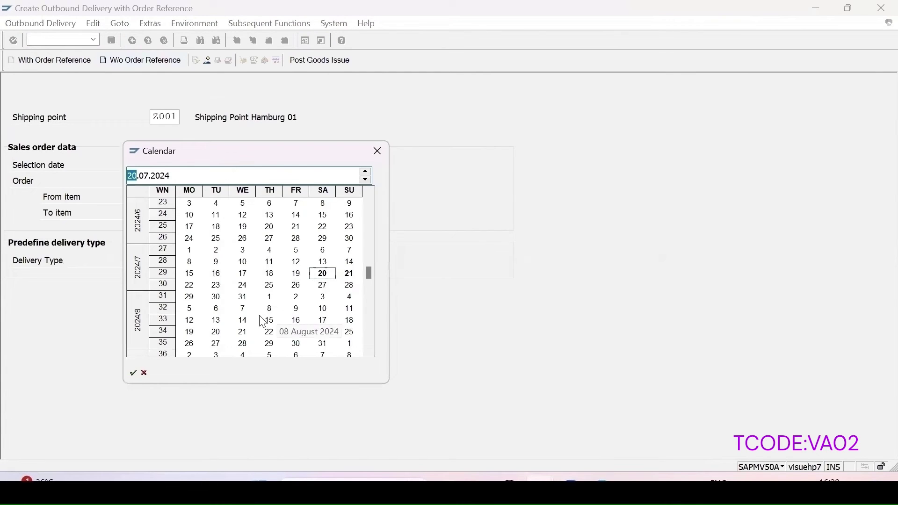
{"action": "double_click", "coordinate": [296, 309]}
{"action": "key", "text": "Return"}
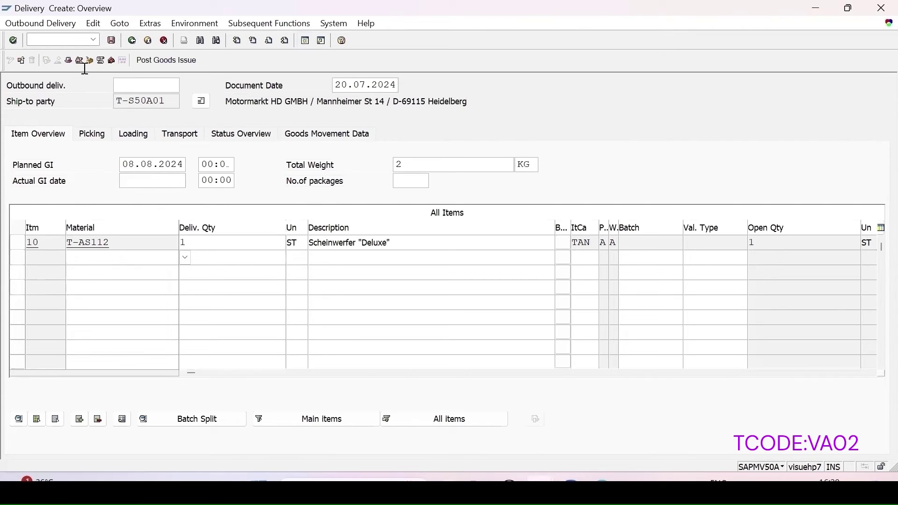
- Switch to transaction QA32 and list the plant 1000 inspection lots without a usage decision
{"action": "left_click", "coordinate": [69, 35]}
{"action": "type", "text": "/nqa32"}
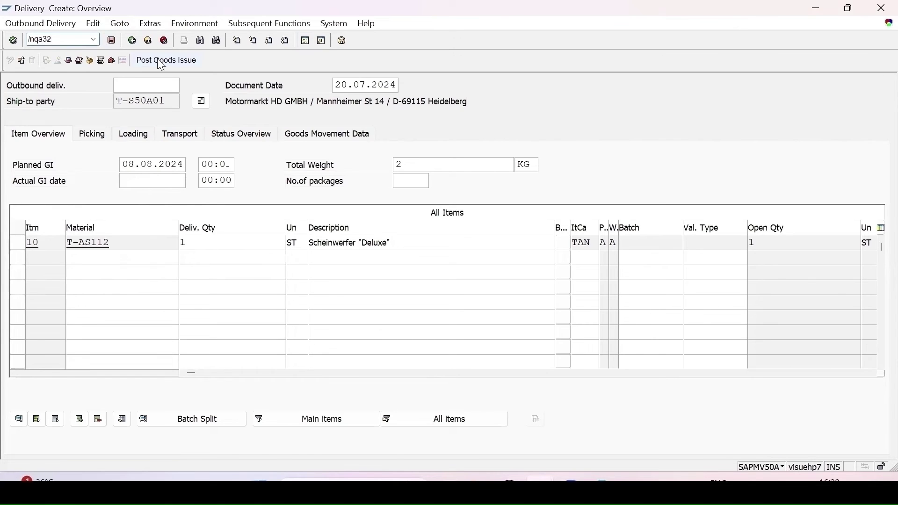
{"action": "key", "text": "Return"}
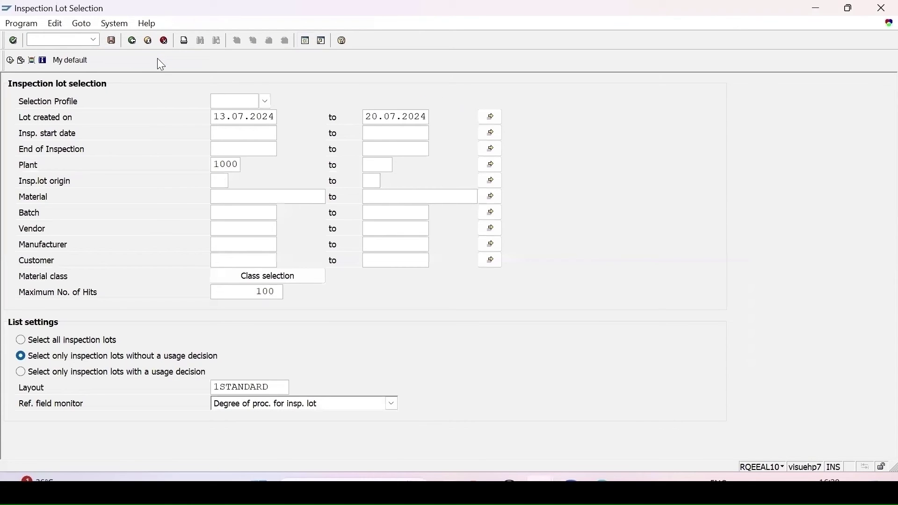
{"action": "left_click", "coordinate": [10, 60]}
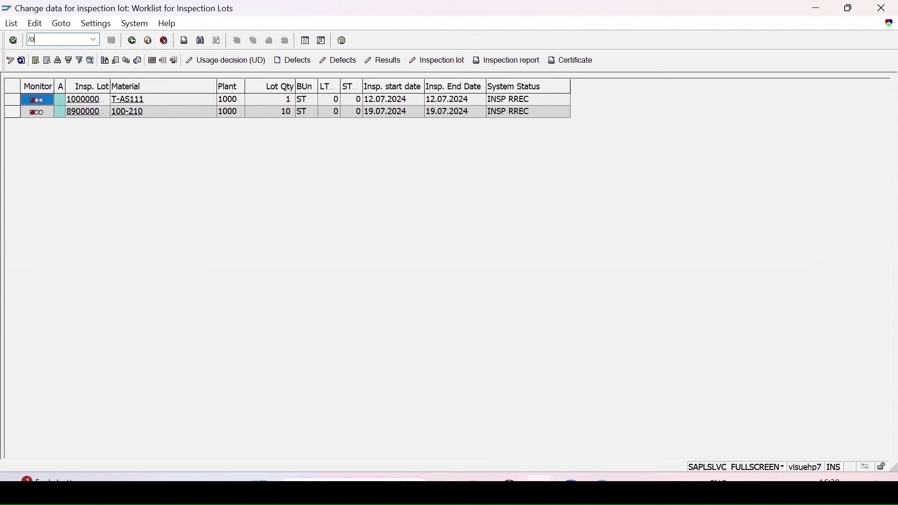
- Open VA02 in a new session, load the sales order in change mode, and start its delivery
{"action": "type", "text": "02"}
{"action": "key", "text": "Return"}
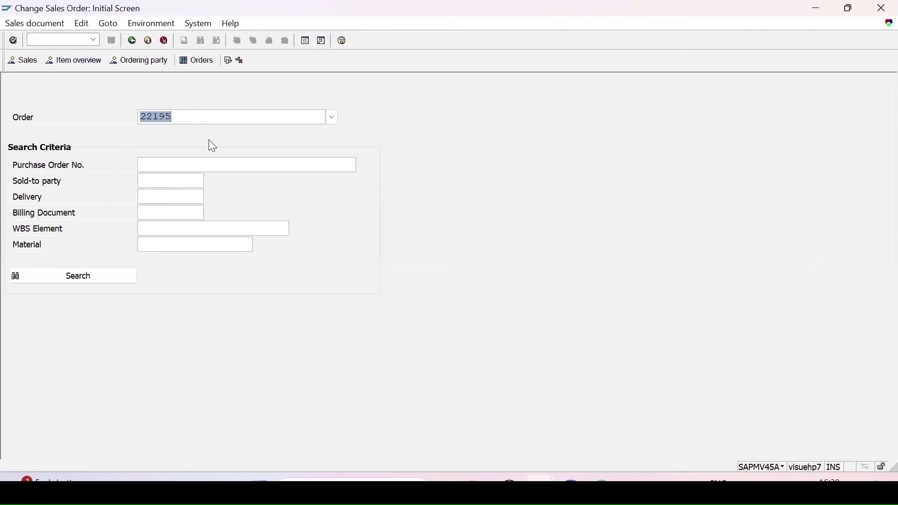
{"action": "key", "text": "Return"}
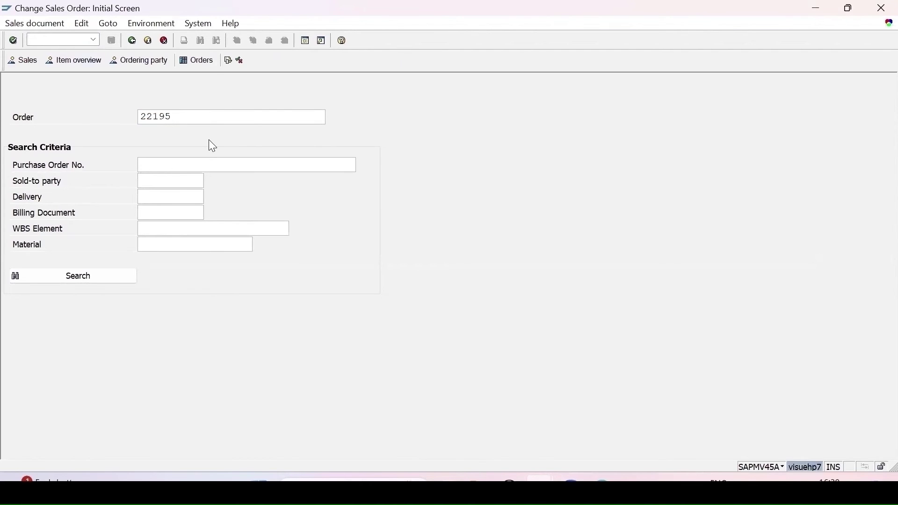
{"action": "left_click", "coordinate": [29, 24]}
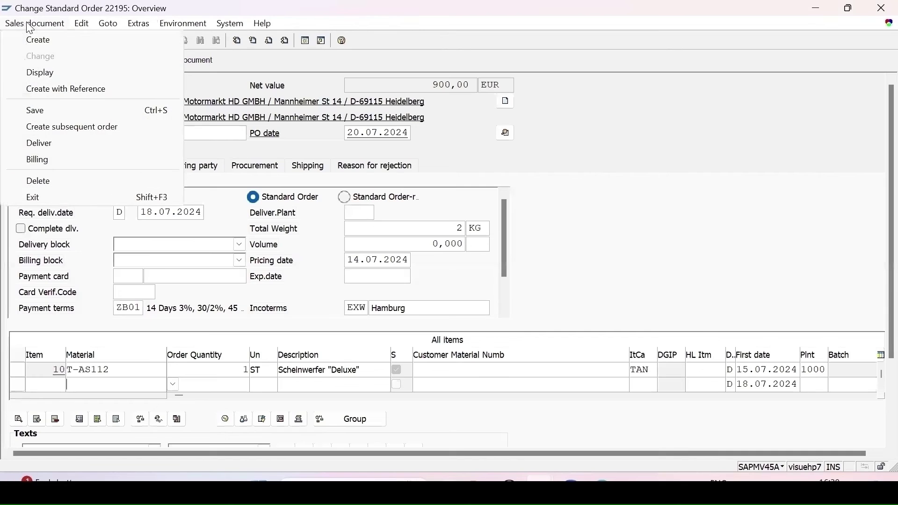
{"action": "left_click", "coordinate": [52, 144]}
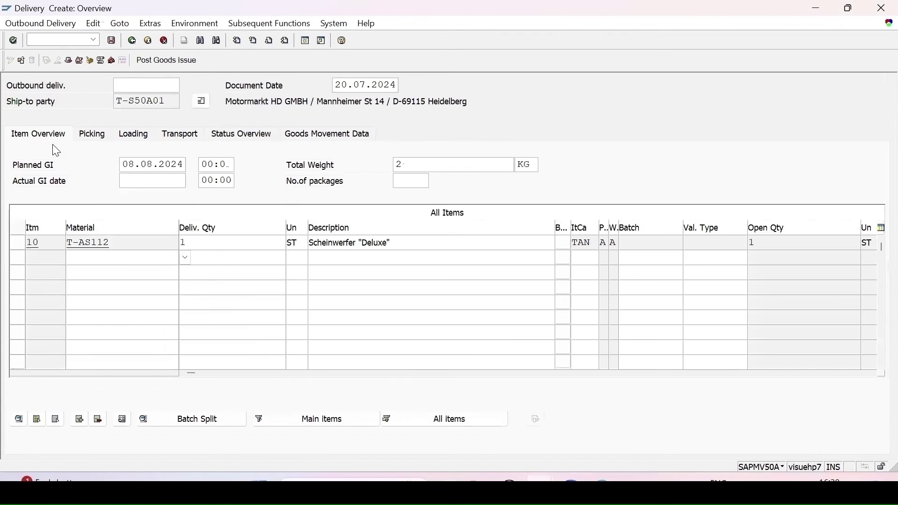
- Try to post the goods issue for the T-AS112 delivery and review the error log
{"action": "left_click", "coordinate": [101, 256]}
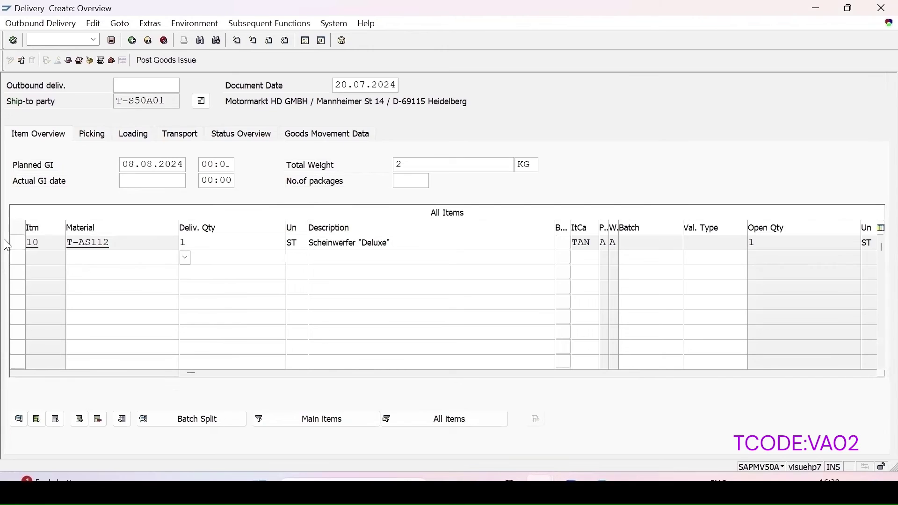
{"action": "left_click", "coordinate": [163, 60]}
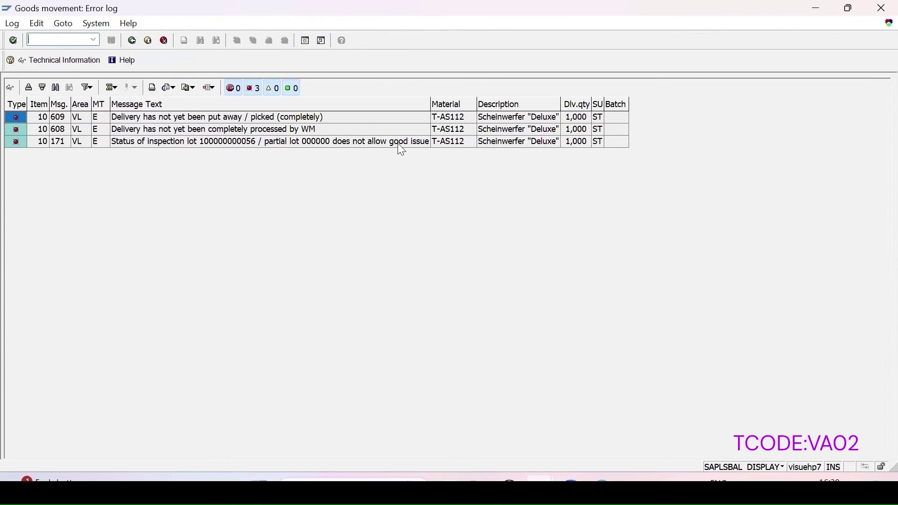
{"action": "left_click", "coordinate": [132, 41]}
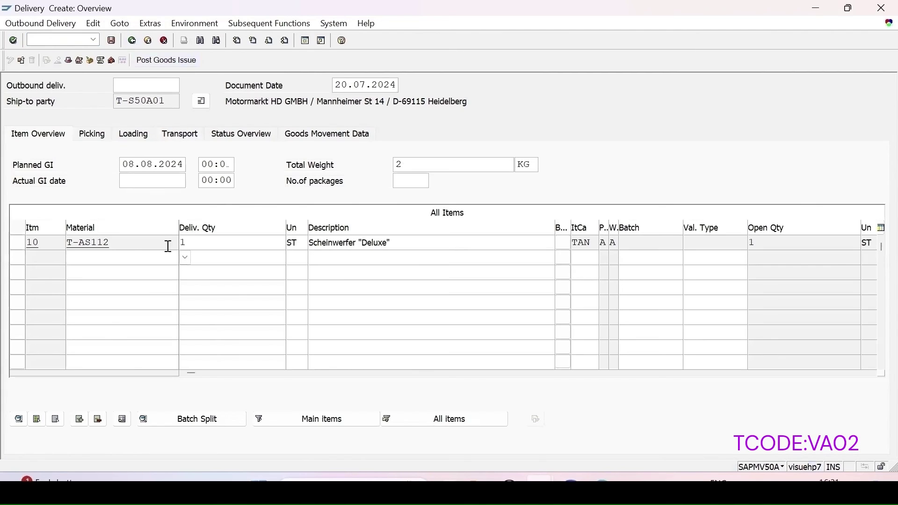
- Check the processing details of delivery item 10 and save the outbound delivery
{"action": "double_click", "coordinate": [99, 242]}
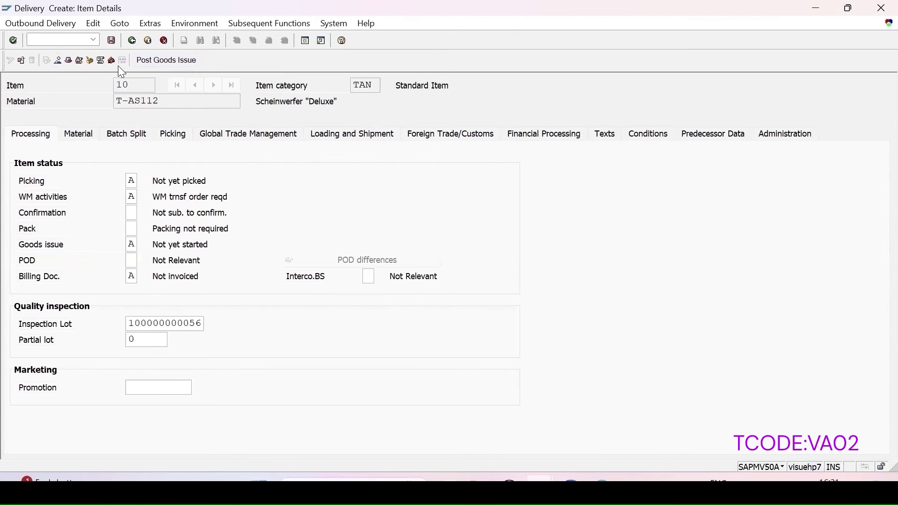
{"action": "left_click", "coordinate": [116, 44]}
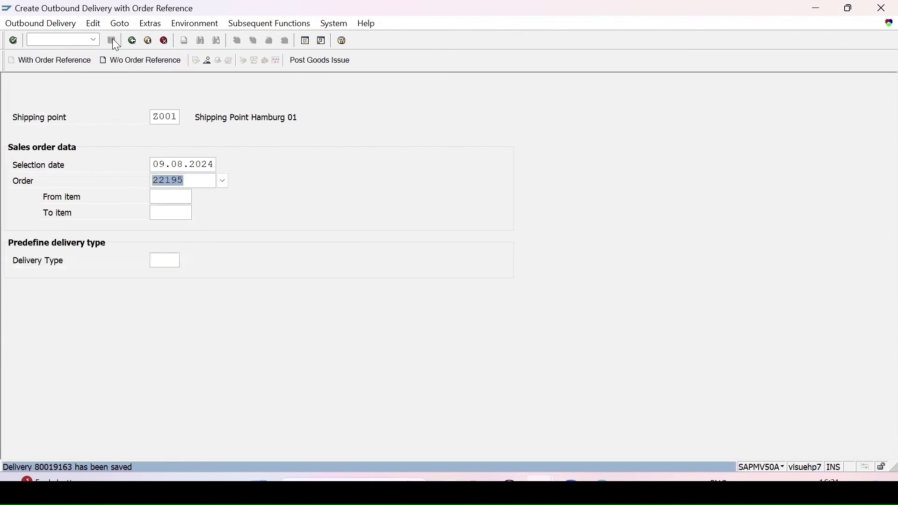
- Switch to the inspection lot worklist, refresh it, and open results recording for the T-AS112 lot
{"action": "mouse_move", "coordinate": [540, 486]}
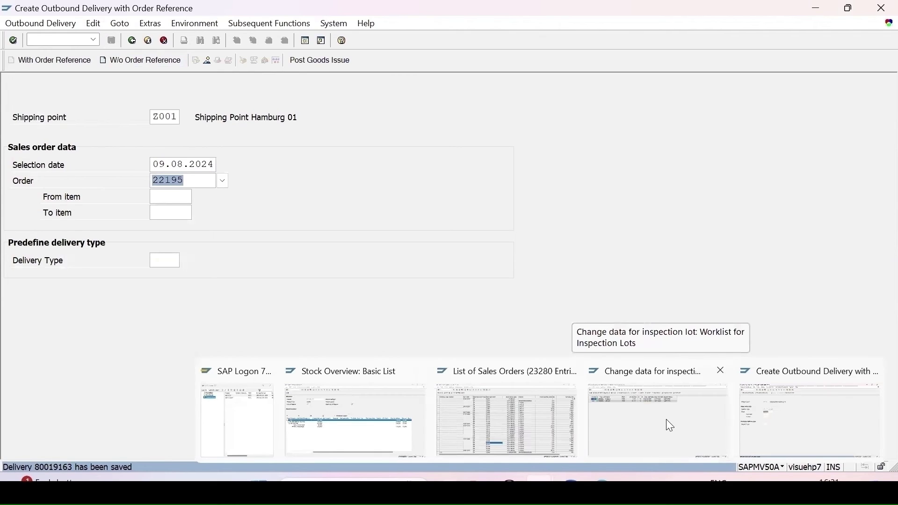
{"action": "left_click", "coordinate": [686, 422]}
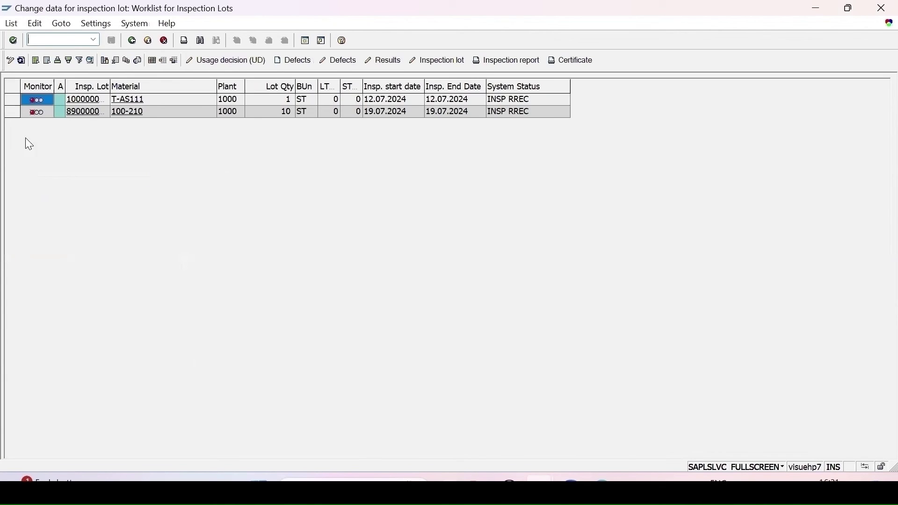
{"action": "left_click", "coordinate": [22, 61]}
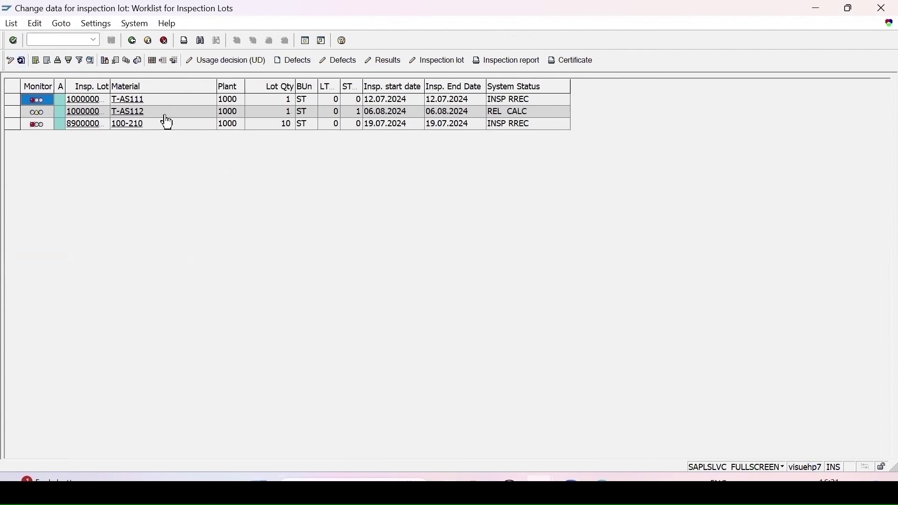
{"action": "left_click", "coordinate": [13, 111]}
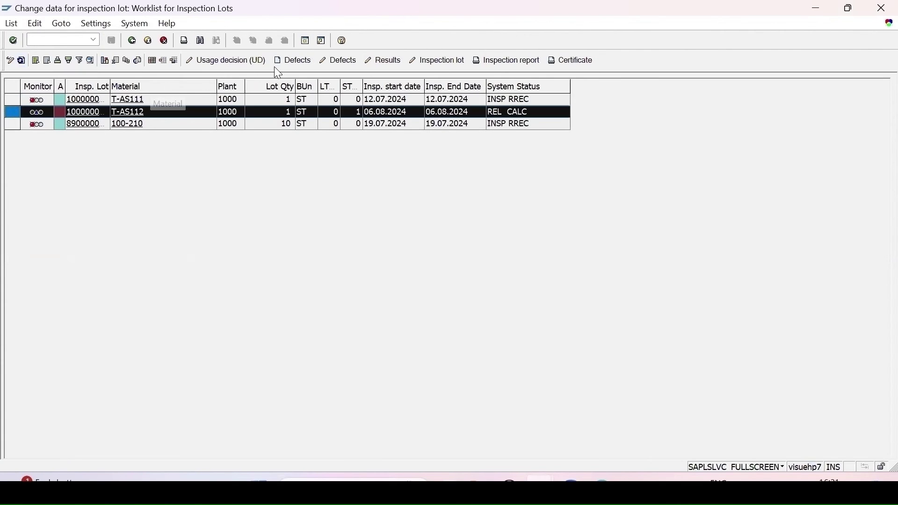
{"action": "left_click", "coordinate": [384, 64]}
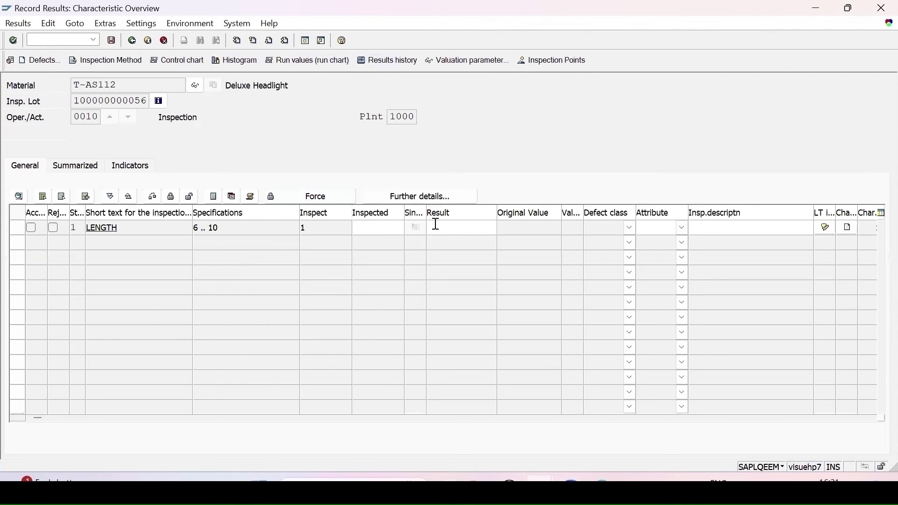
- Record 6 as the result of the LENGTH characteristic, accept the manual valuation prompt, and save the results
{"action": "type", "text": "5"}
{"action": "key", "text": "Return"}
{"action": "type", "text": "6"}
{"action": "key", "text": "Return"}
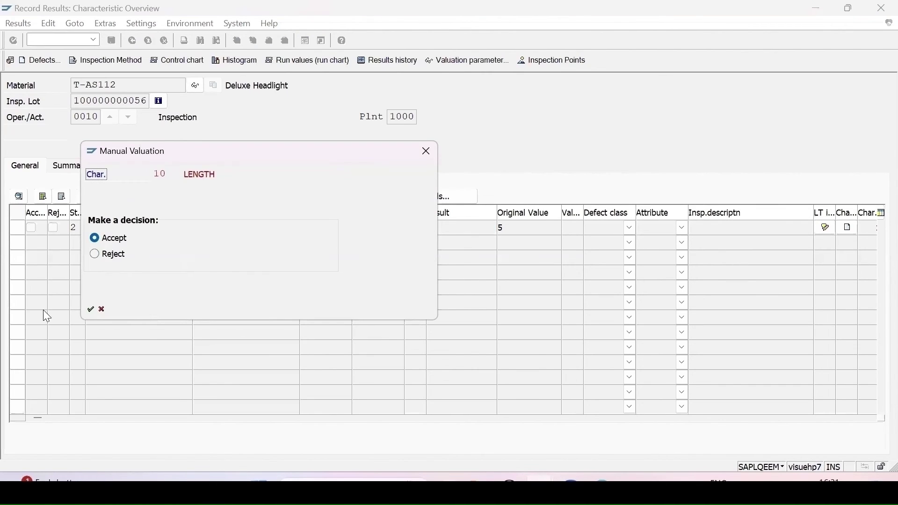
{"action": "left_click", "coordinate": [92, 310]}
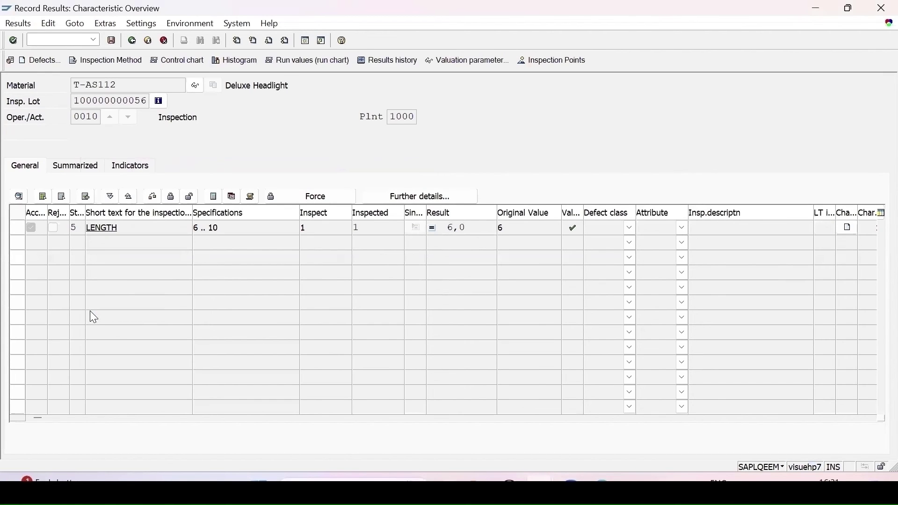
{"action": "left_click", "coordinate": [111, 41]}
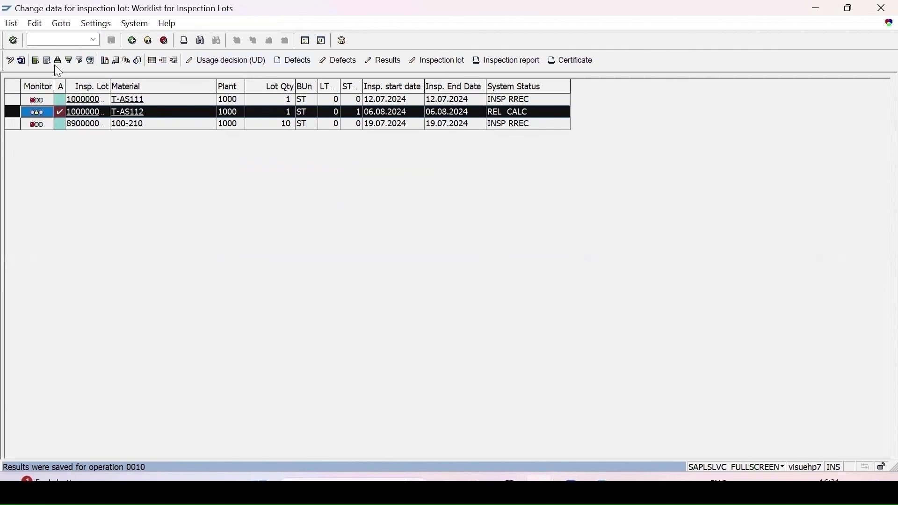
- Refresh the worklist, open the usage decision for the T-AS112 lot, and bring up the available UD codes
{"action": "left_click", "coordinate": [21, 61]}
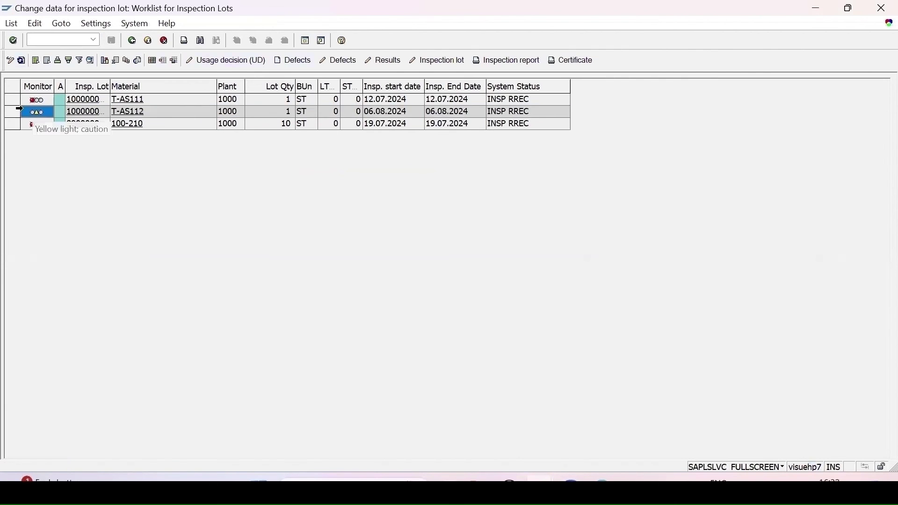
{"action": "left_click", "coordinate": [200, 68]}
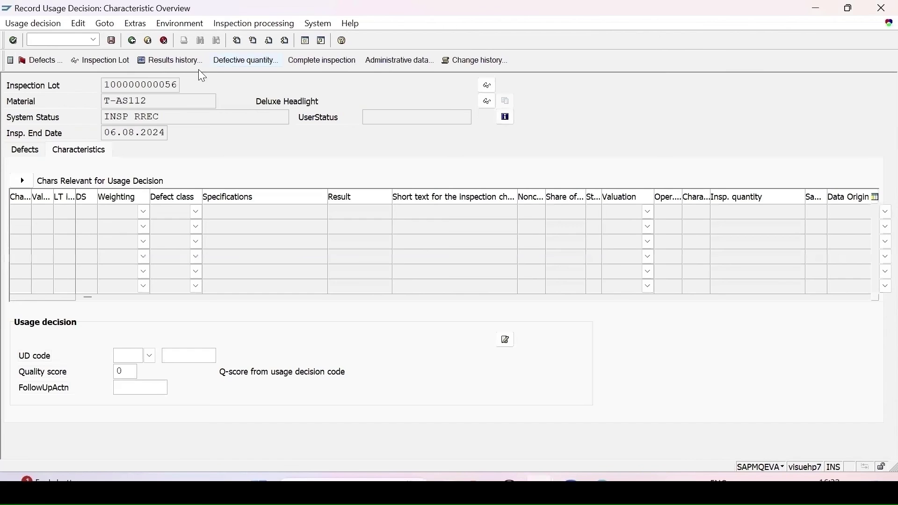
{"action": "left_click", "coordinate": [150, 356]}
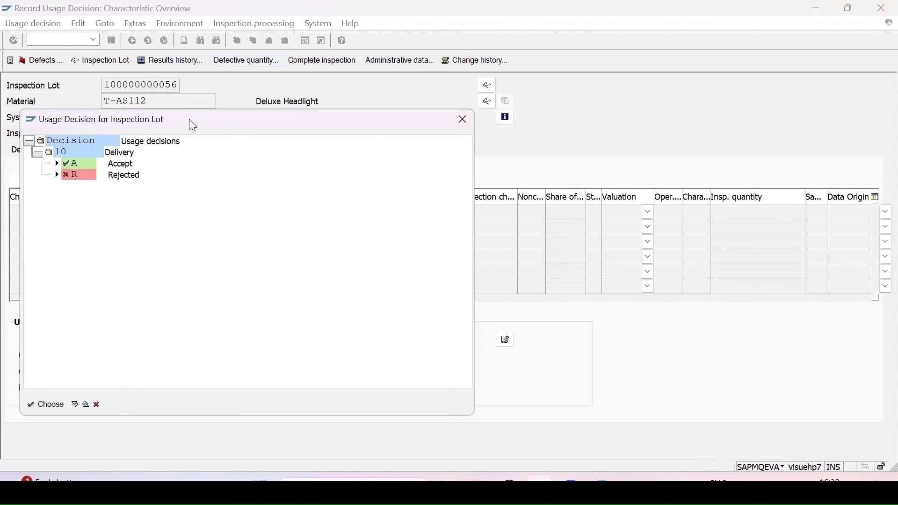
{"action": "left_click_drag", "start_coordinate": [188, 119], "coordinate": [324, 116]}
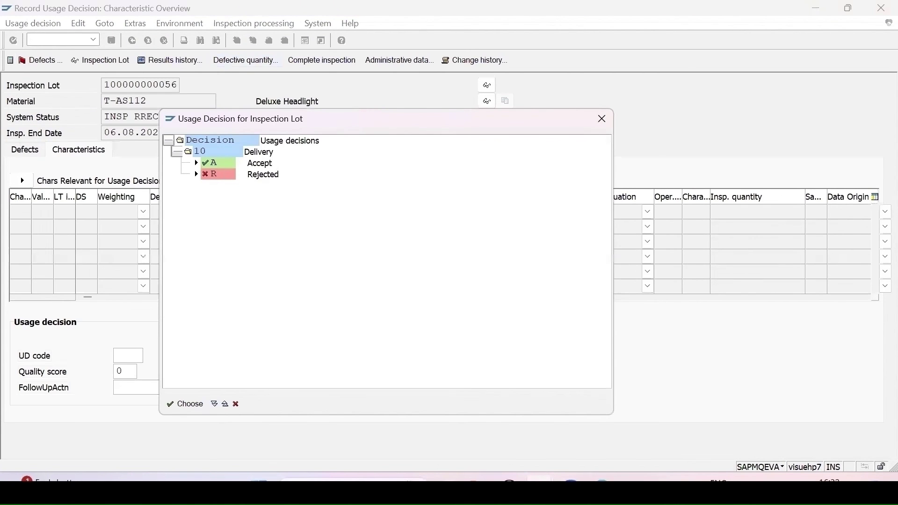
- Switch to the T-AS112 stock overview, refresh it, and check the stock scheduled for delivery
{"action": "left_click", "coordinate": [356, 434]}
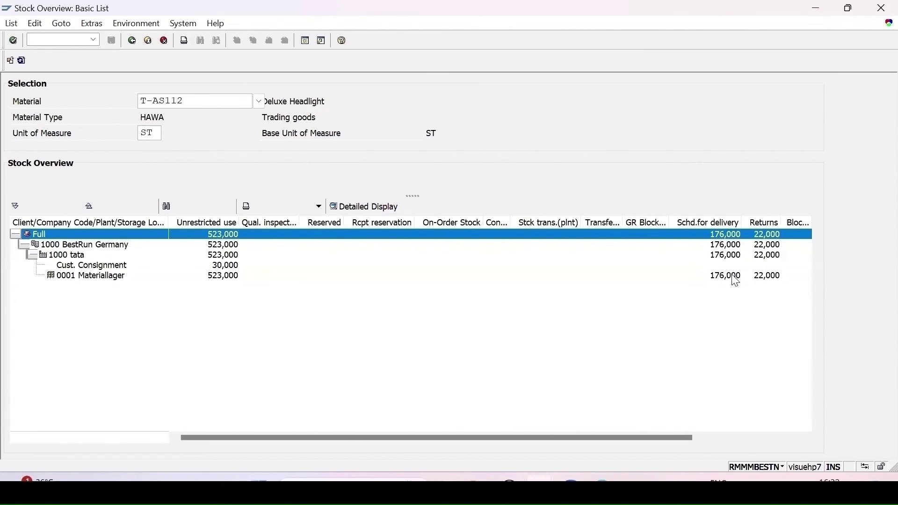
{"action": "left_click", "coordinate": [22, 60]}
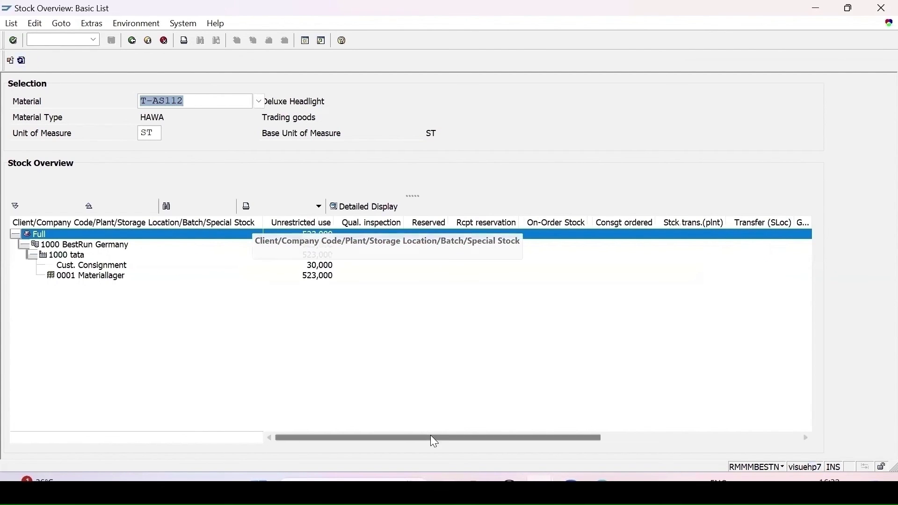
{"action": "left_click_drag", "start_coordinate": [433, 436], "coordinate": [635, 452]}
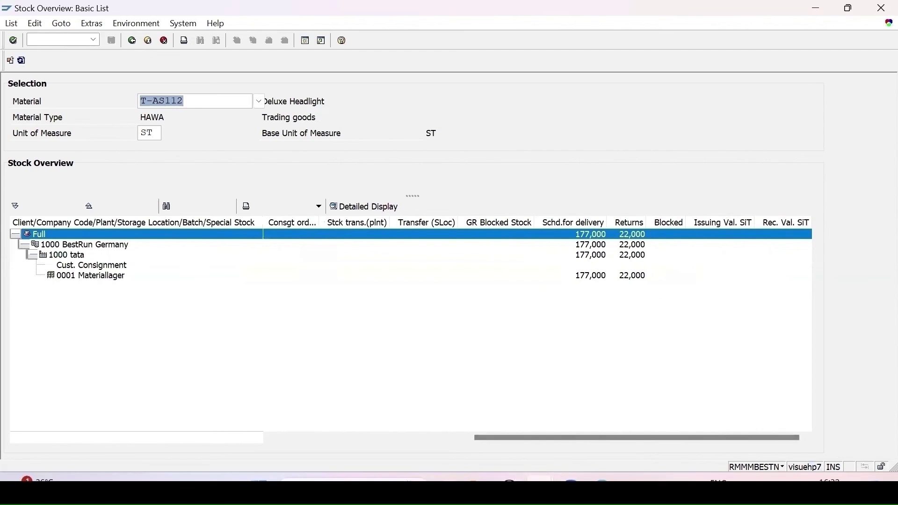
{"action": "mouse_move", "coordinate": [360, 491]}
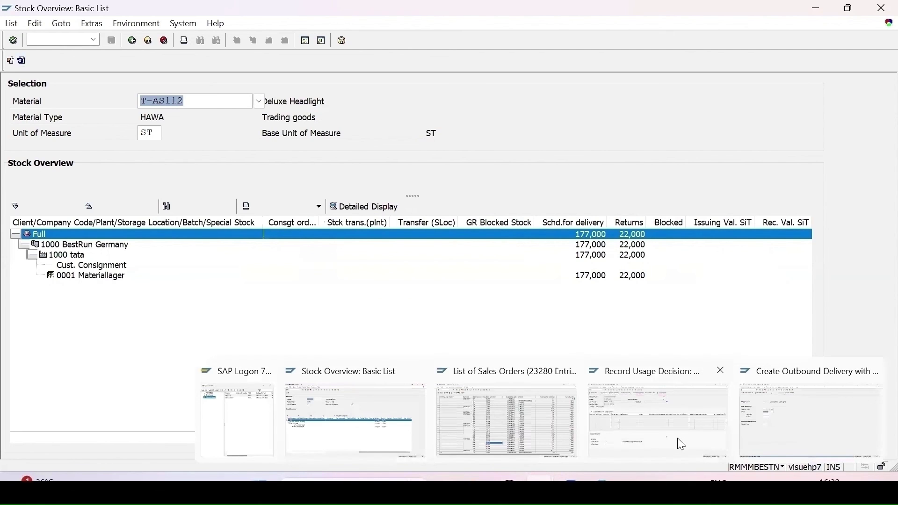
- Return to the T-AS112 lot's usage decision, choose UD code A (Accept), save the decision, and refresh the inspection lot worklist
{"action": "left_click", "coordinate": [652, 443]}
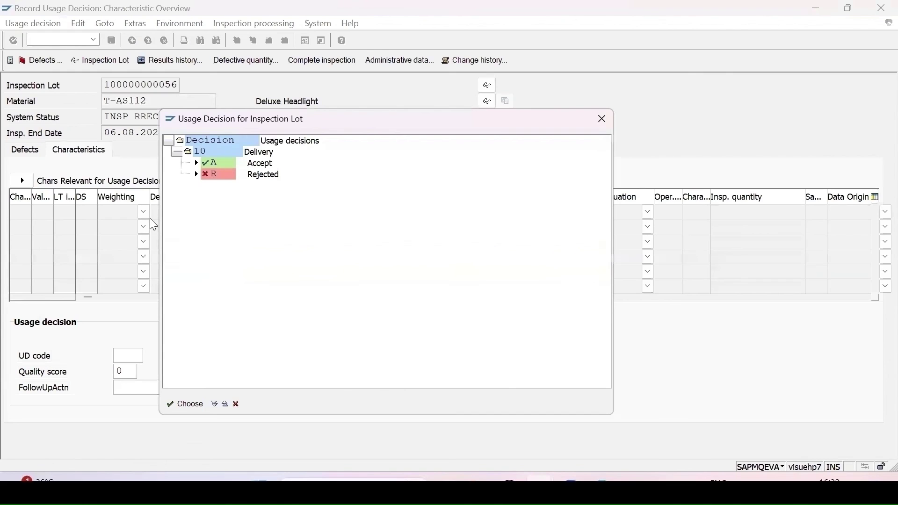
{"action": "double_click", "coordinate": [224, 161]}
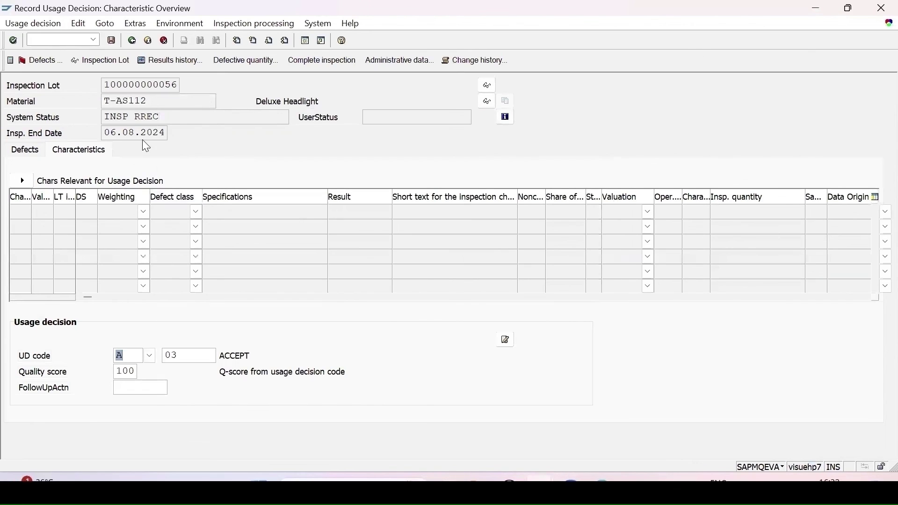
{"action": "left_click", "coordinate": [112, 40]}
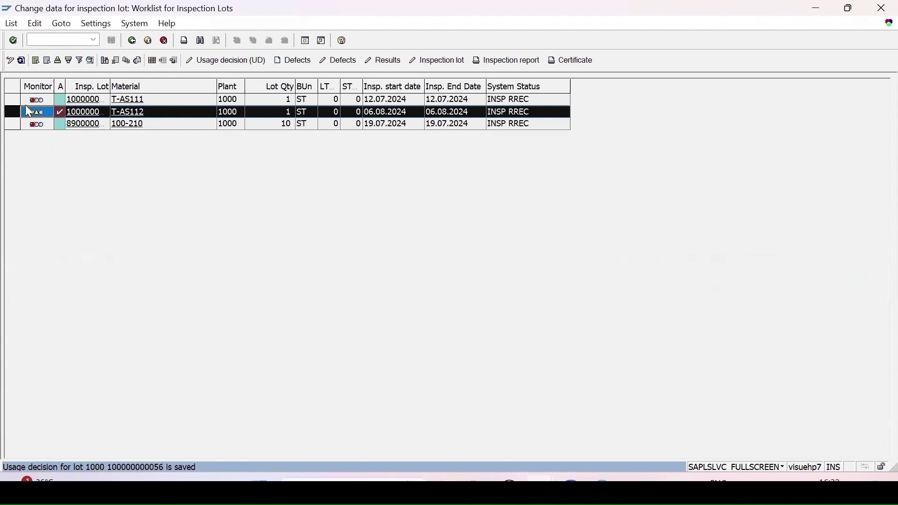
{"action": "left_click", "coordinate": [16, 63]}
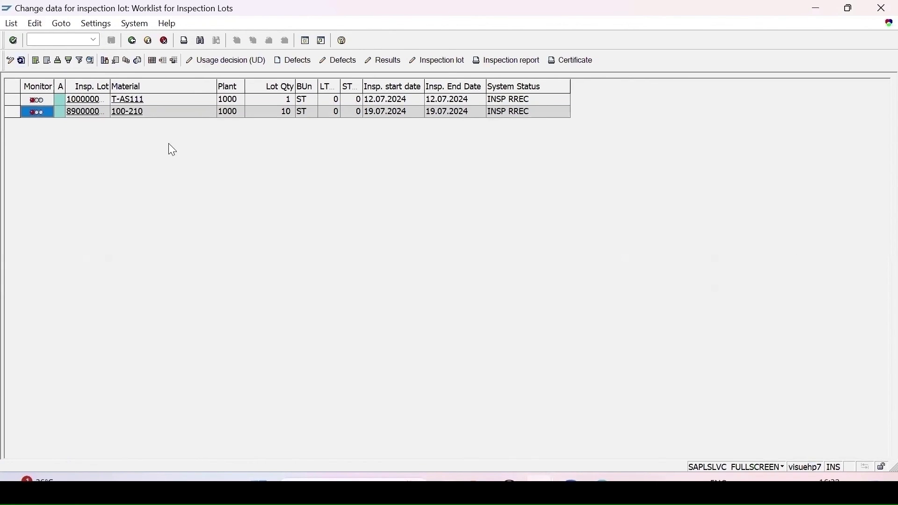
- Switch to the outbound delivery session, start /ova02, and open the T-AS112 sales order for change, acknowledging the subsequent documents notice
{"action": "mouse_move", "coordinate": [542, 478]}
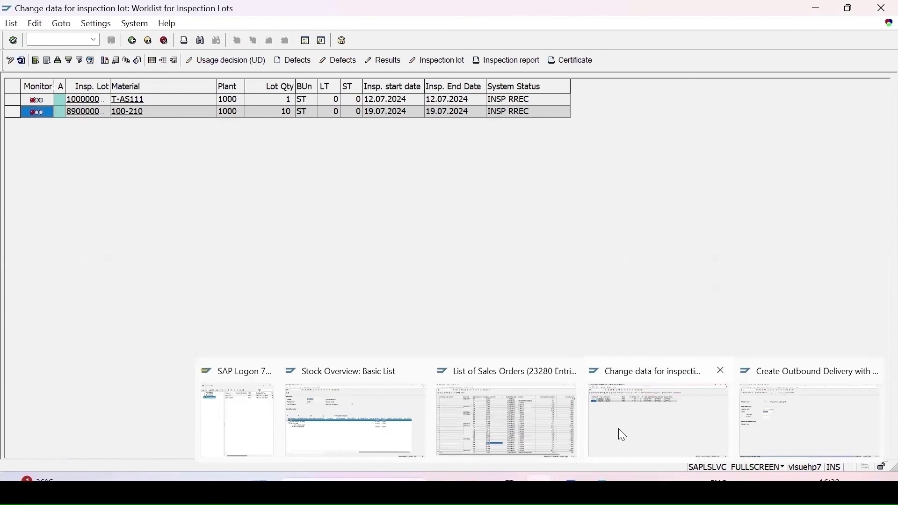
{"action": "left_click", "coordinate": [795, 421]}
{"action": "left_click", "coordinate": [94, 40]}
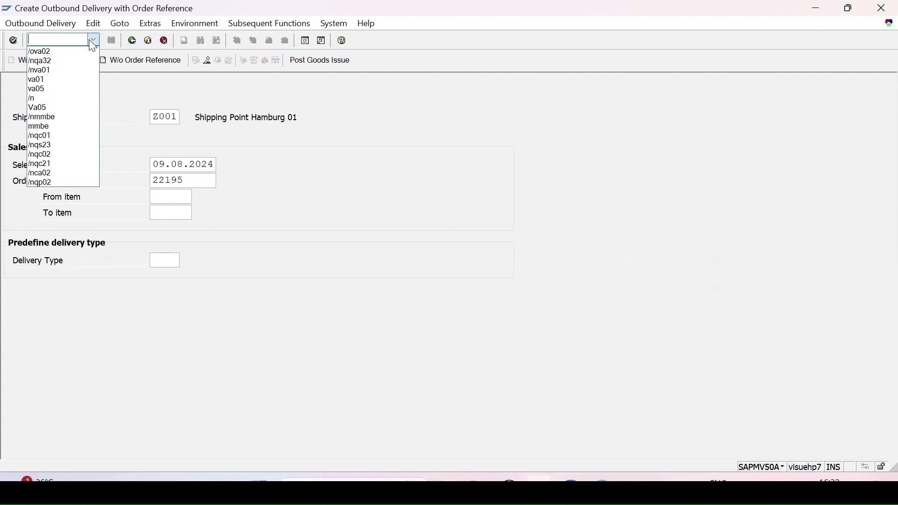
{"action": "left_click", "coordinate": [53, 52]}
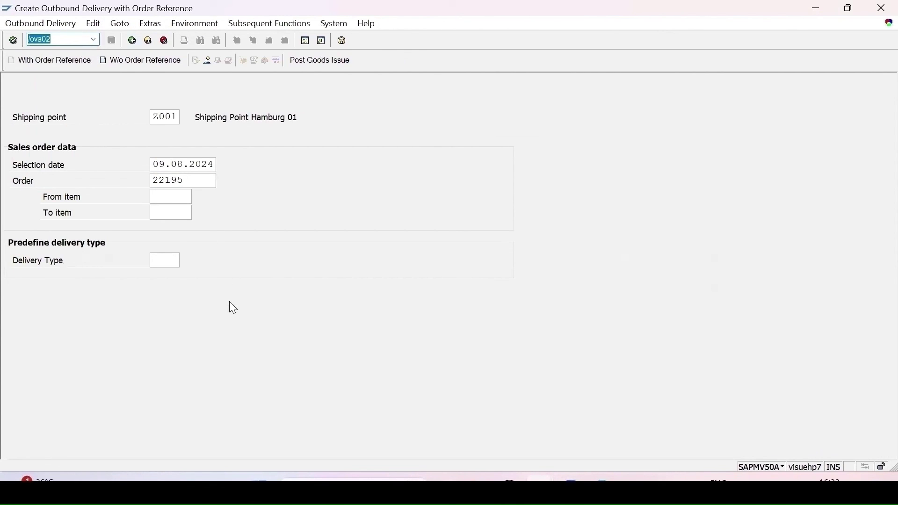
{"action": "key", "text": "Return"}
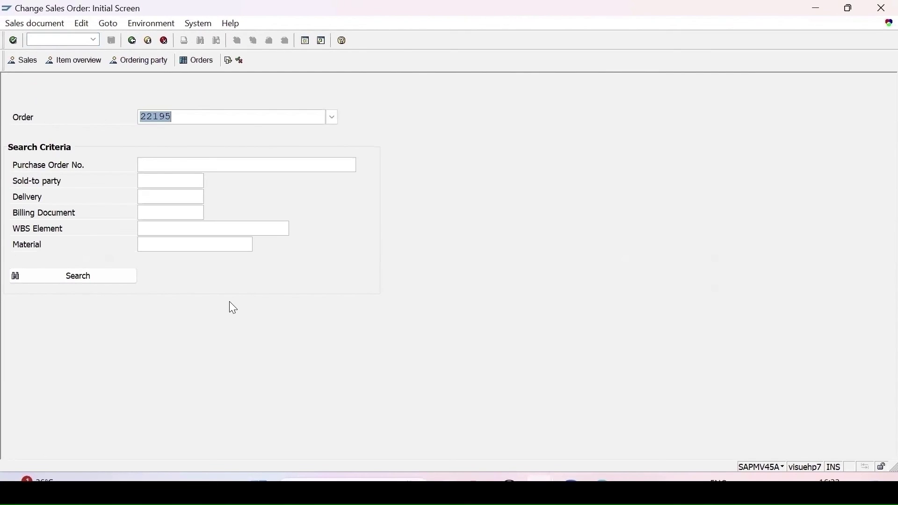
{"action": "key", "text": "Return"}
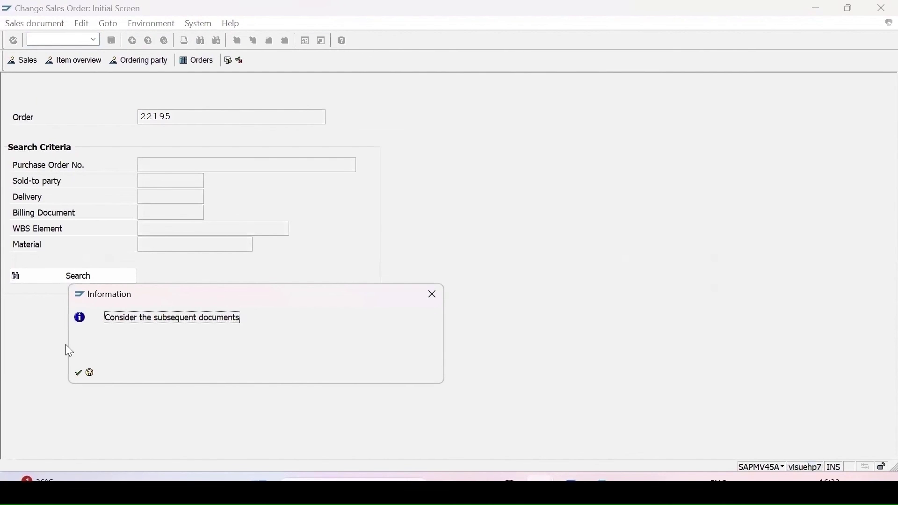
{"action": "key", "text": "Return"}
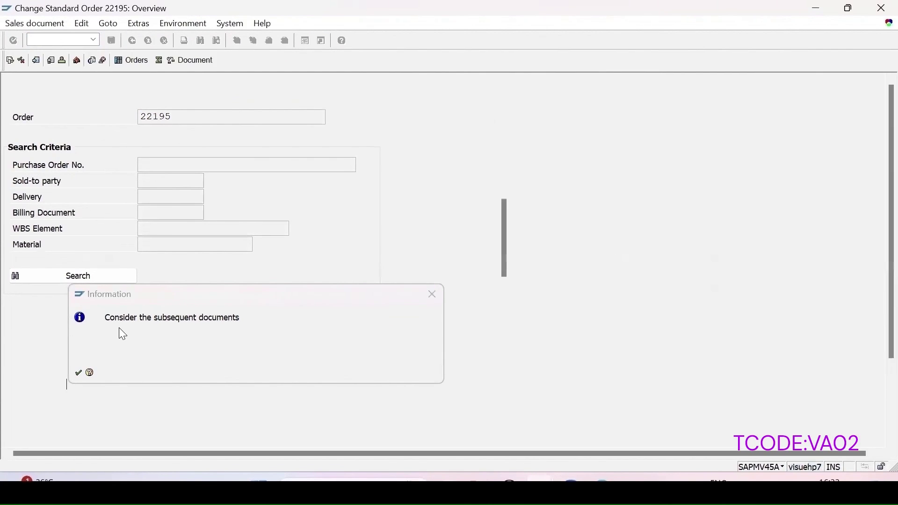
- Try to deliver the open sales order, and return from the log to the outbound delivery creation screen
{"action": "left_click", "coordinate": [32, 24]}
{"action": "left_click", "coordinate": [46, 144]}
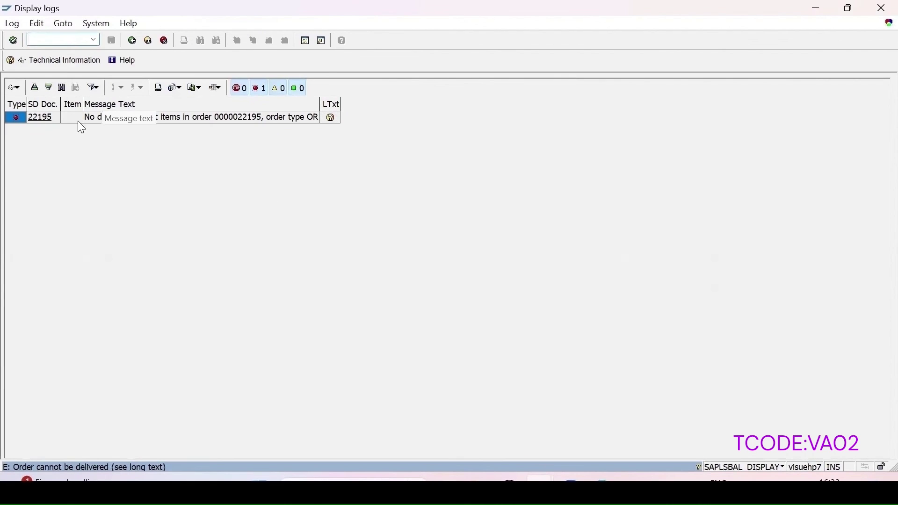
{"action": "left_click", "coordinate": [135, 41]}
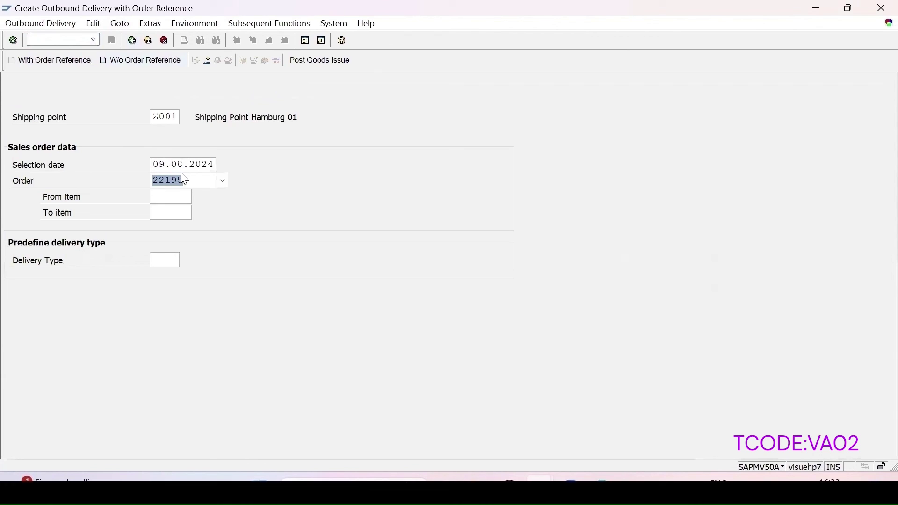
- Open the existing T-AS112 outbound delivery for change and try to post its goods issue
{"action": "left_click", "coordinate": [47, 24]}
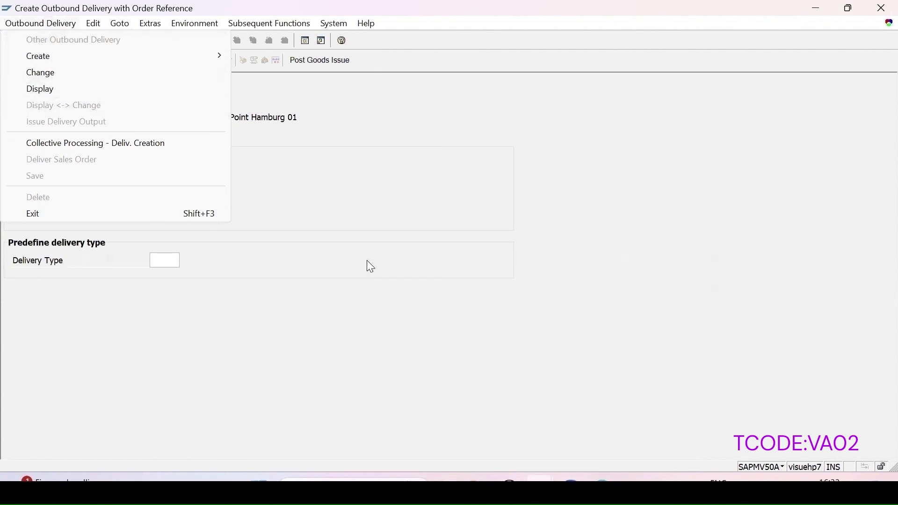
{"action": "left_click", "coordinate": [50, 73]}
{"action": "key", "text": "Return"}
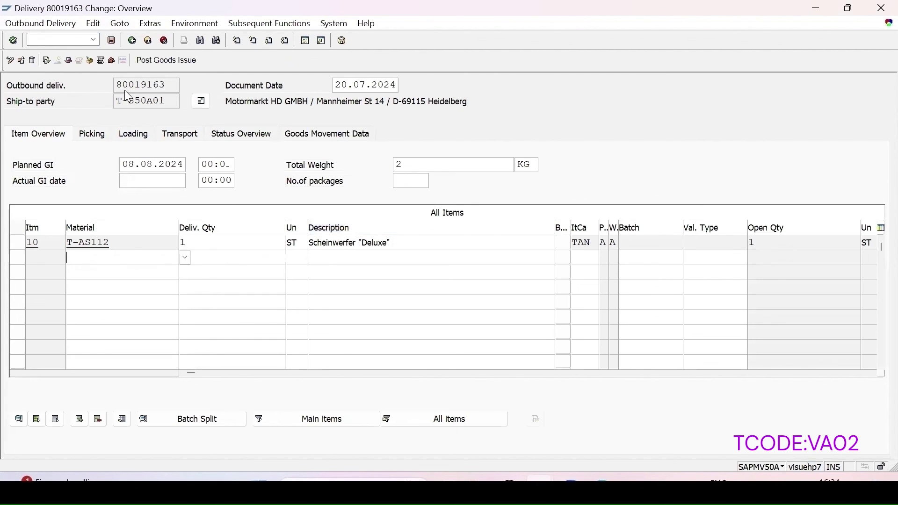
{"action": "left_click", "coordinate": [68, 259]}
{"action": "left_click", "coordinate": [156, 62]}
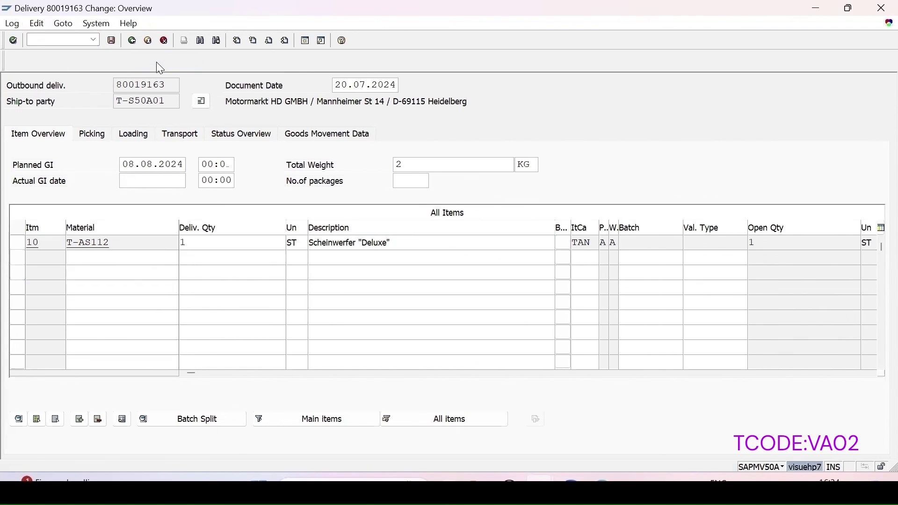